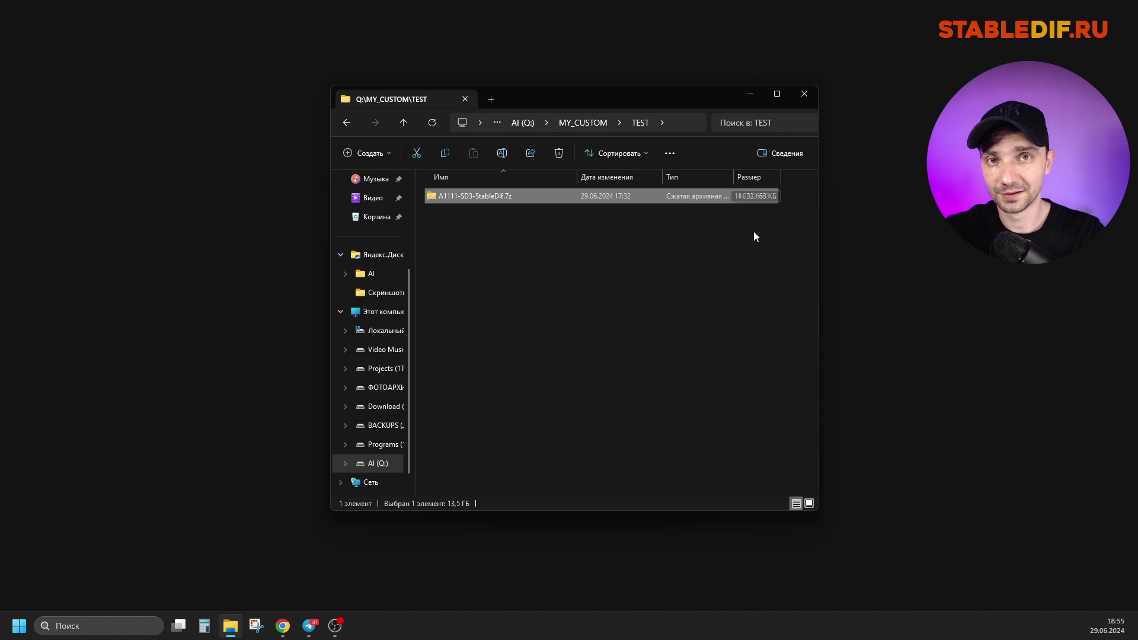
# - Extract the A1111-SD3-StableDif.7z archive with 7-Zip into the Q:\MY_CUSTOM\TEST folder
pyautogui.click(630, 255)
pyautogui.click(512, 197)
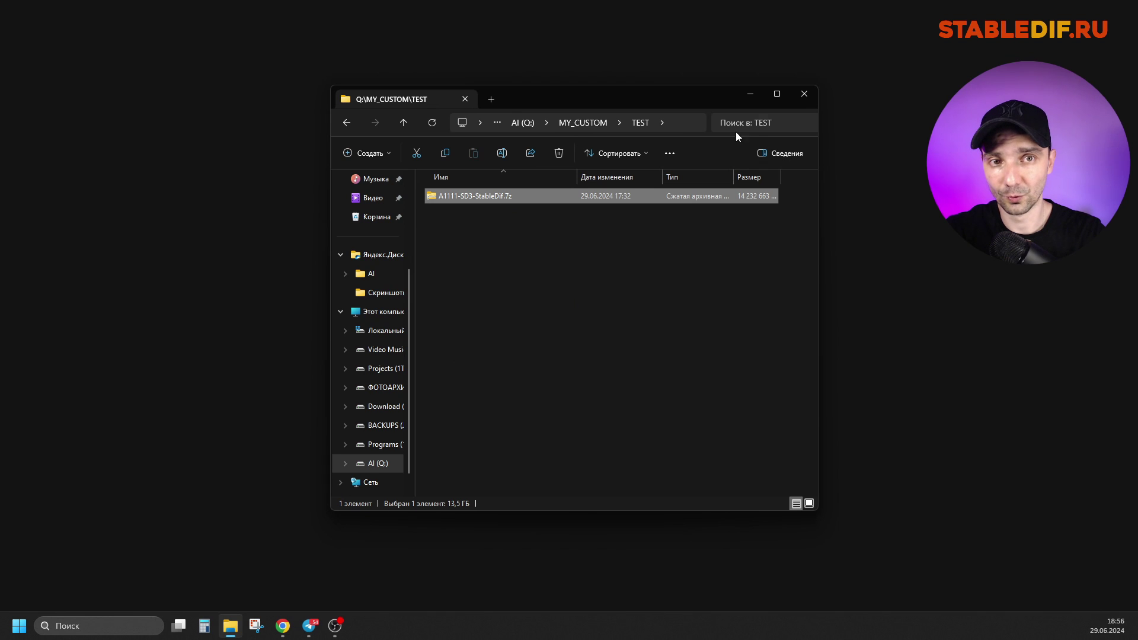
pyautogui.click(684, 123)
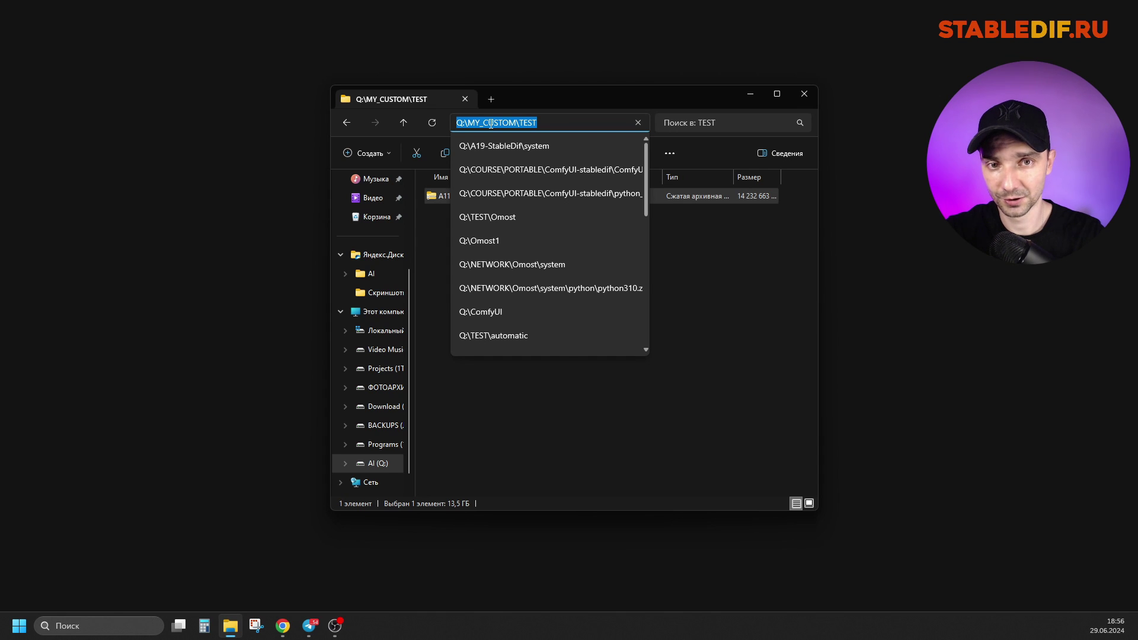
pyautogui.click(539, 247)
pyautogui.rightClick(495, 197)
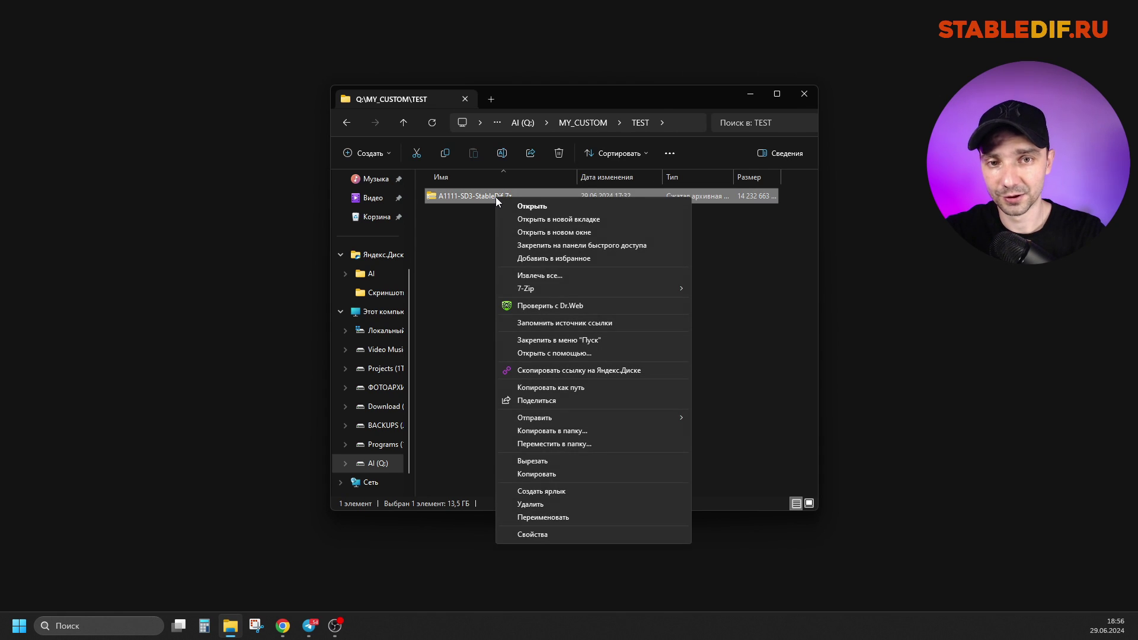
pyautogui.moveTo(557, 288)
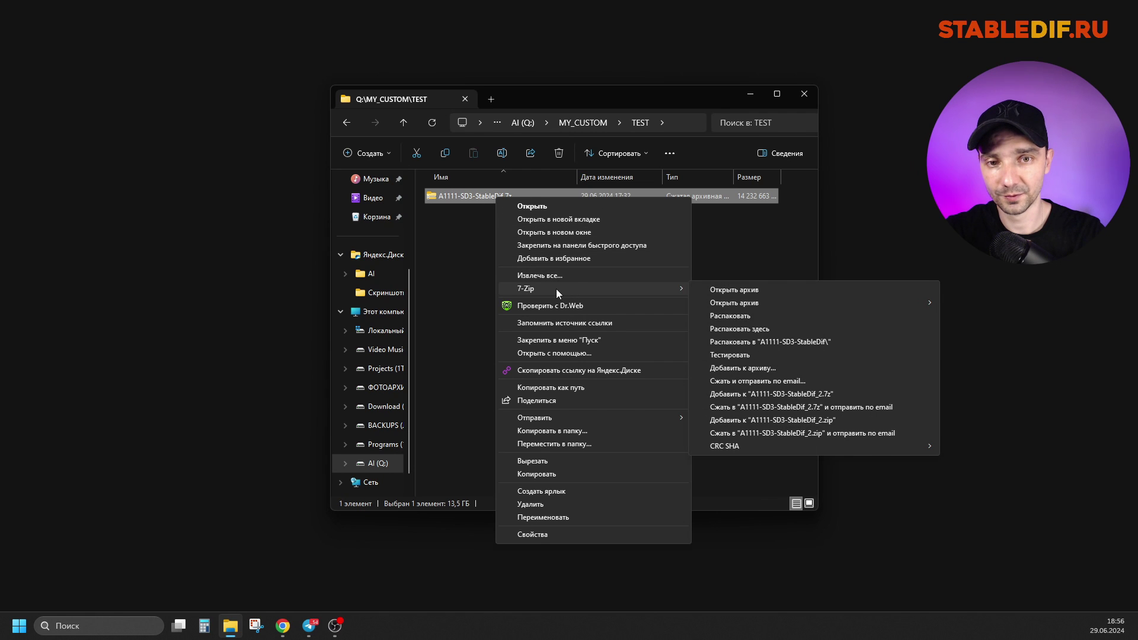
pyautogui.click(737, 315)
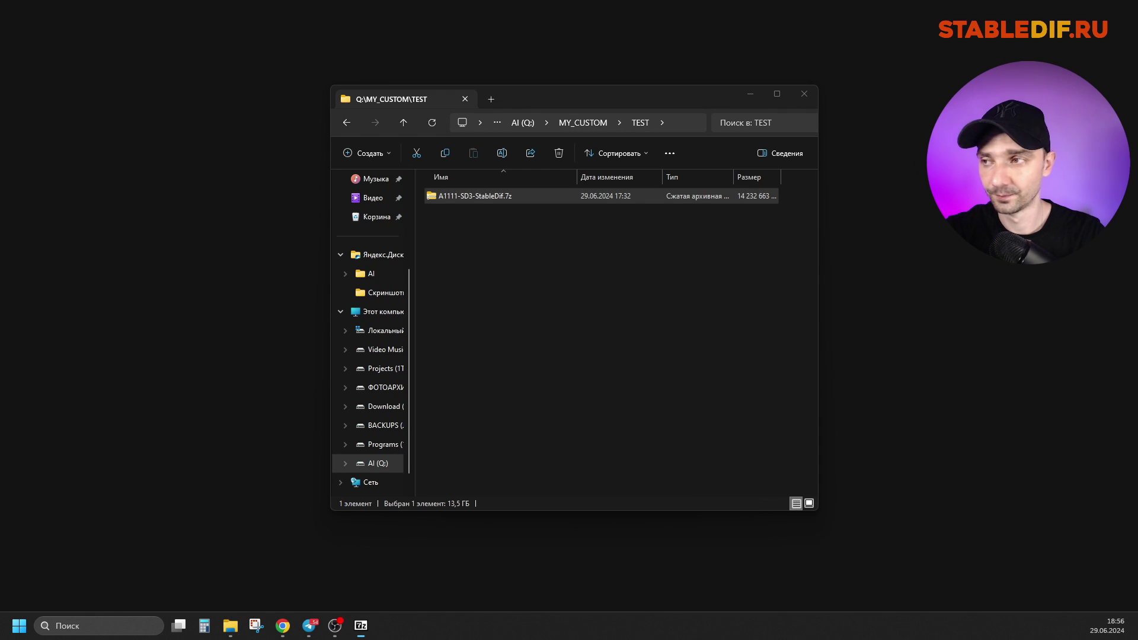
pyautogui.moveTo(589, 233); pyautogui.dragTo(588, 260)
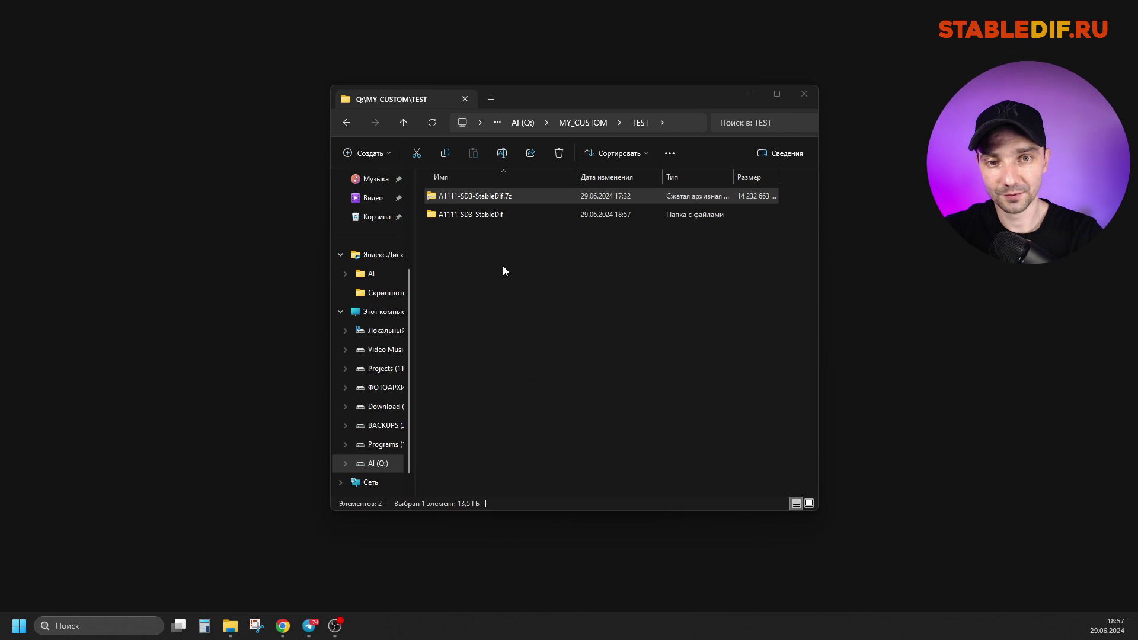
# - Open the extracted A1111-SD3-StableDif folder and look over its RUN-CPU.bat and update.bat files
pyautogui.click(482, 216)
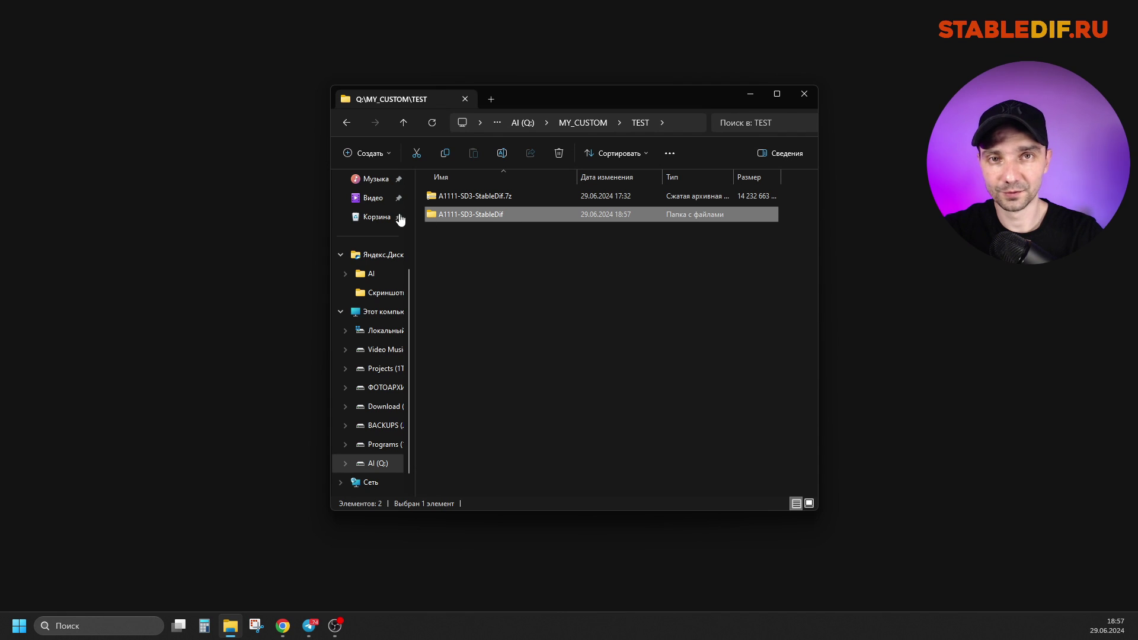
pyautogui.doubleClick(493, 215)
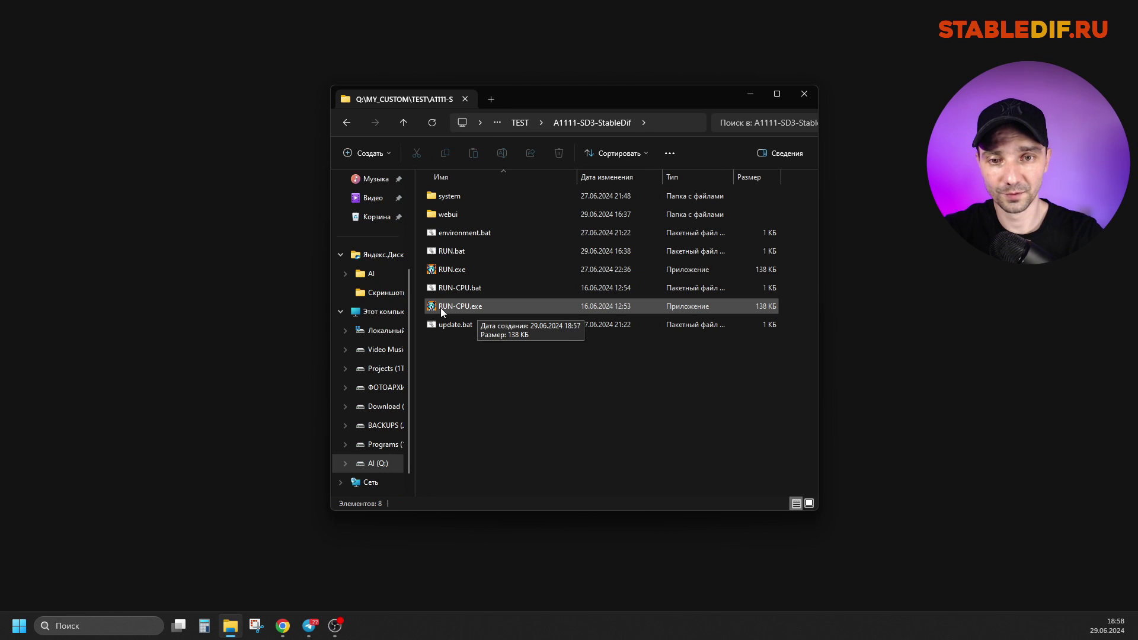
pyautogui.click(460, 288)
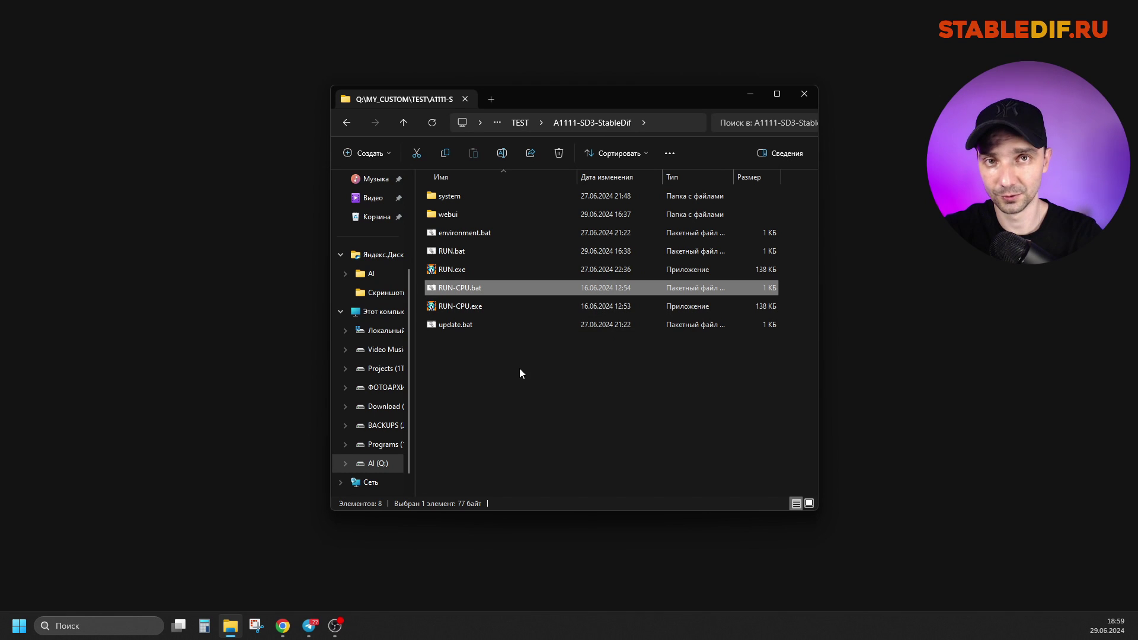
pyautogui.click(461, 327)
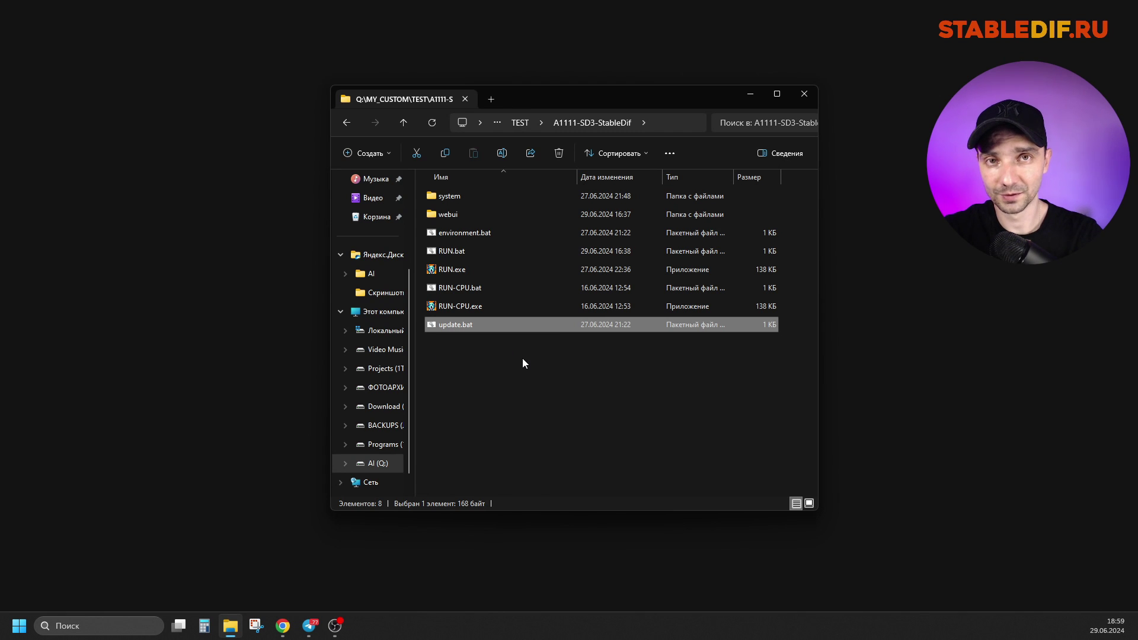
# - Open the webui folder and locate the webui-user.bat file
pyautogui.click(456, 217)
pyautogui.doubleClick(455, 216)
pyautogui.scroll(-10, 557, 380)
pyautogui.click(464, 450)
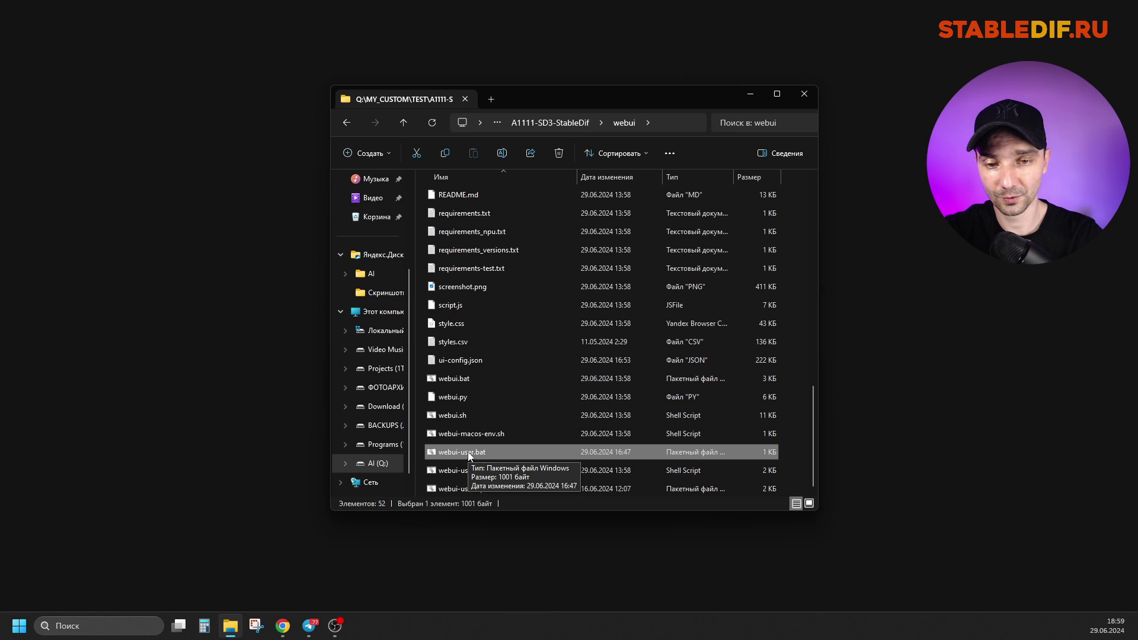
# - Return to the A1111-SD3-StableDif folder and look at the RUN.exe and RUN-CPU.exe launchers
pyautogui.click(530, 123)
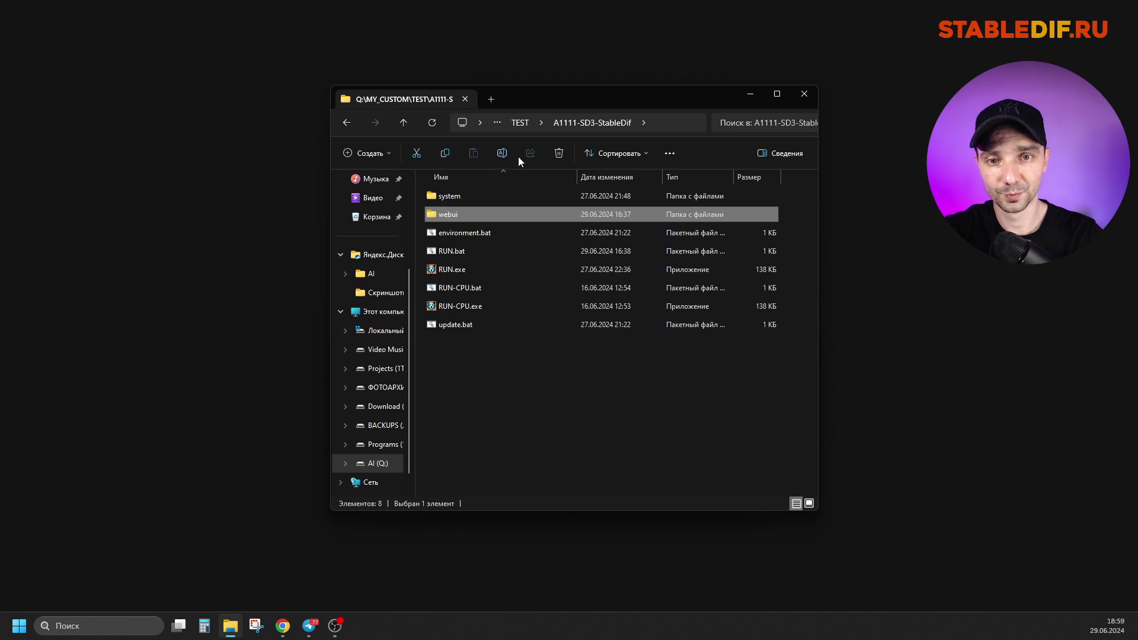
pyautogui.click(457, 270)
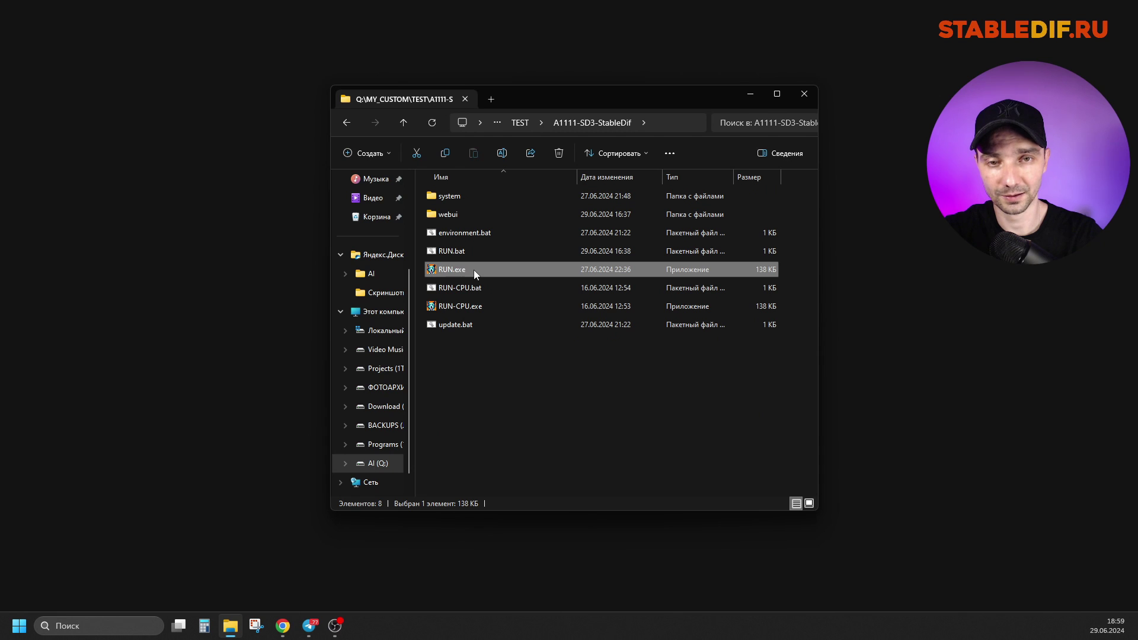
pyautogui.click(457, 310)
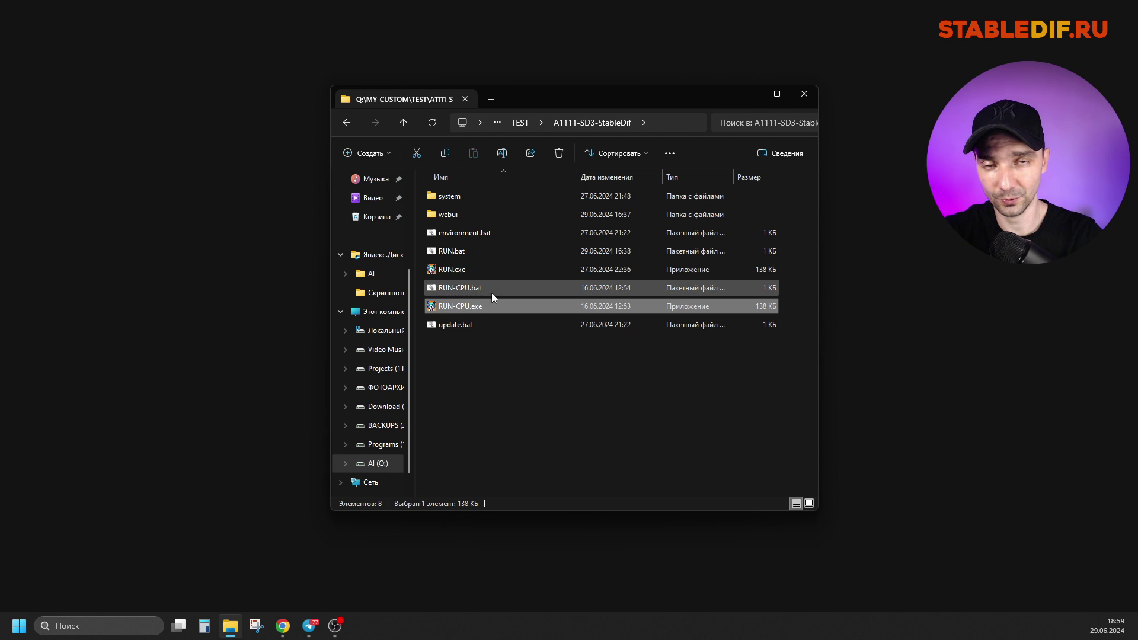
# - Open webui-user.bat from the webui folder for editing and examine the launch options in its COMMANDLINE_ARGS line
pyautogui.hotkey('alt', 'Left')
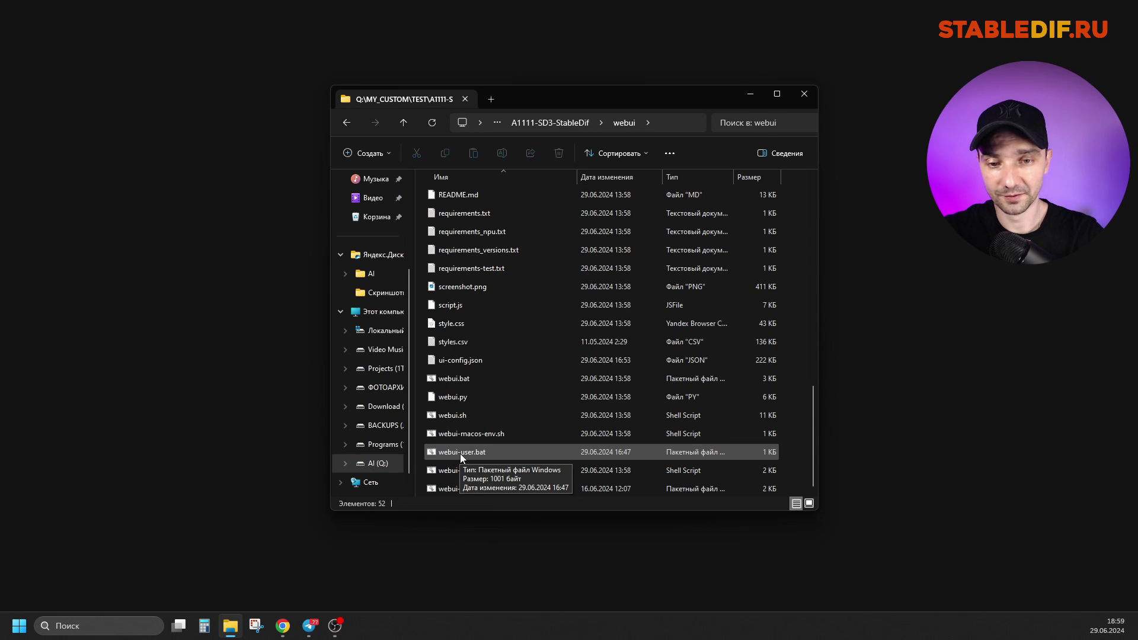
pyautogui.rightClick(460, 452)
pyautogui.click(500, 177)
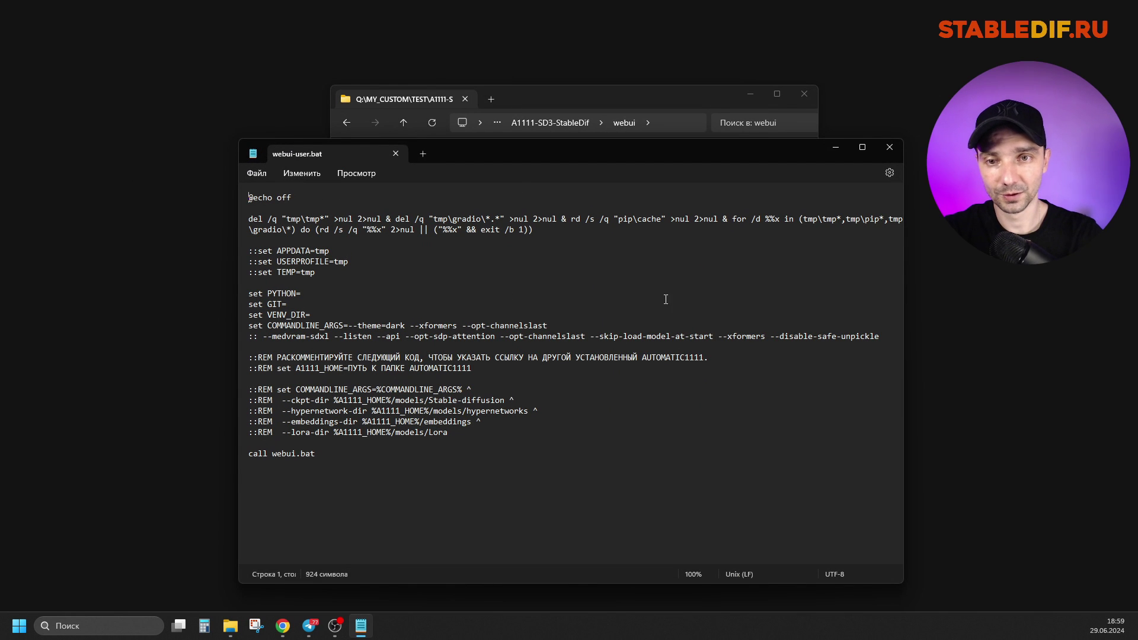
pyautogui.moveTo(552, 322); pyautogui.dragTo(467, 327)
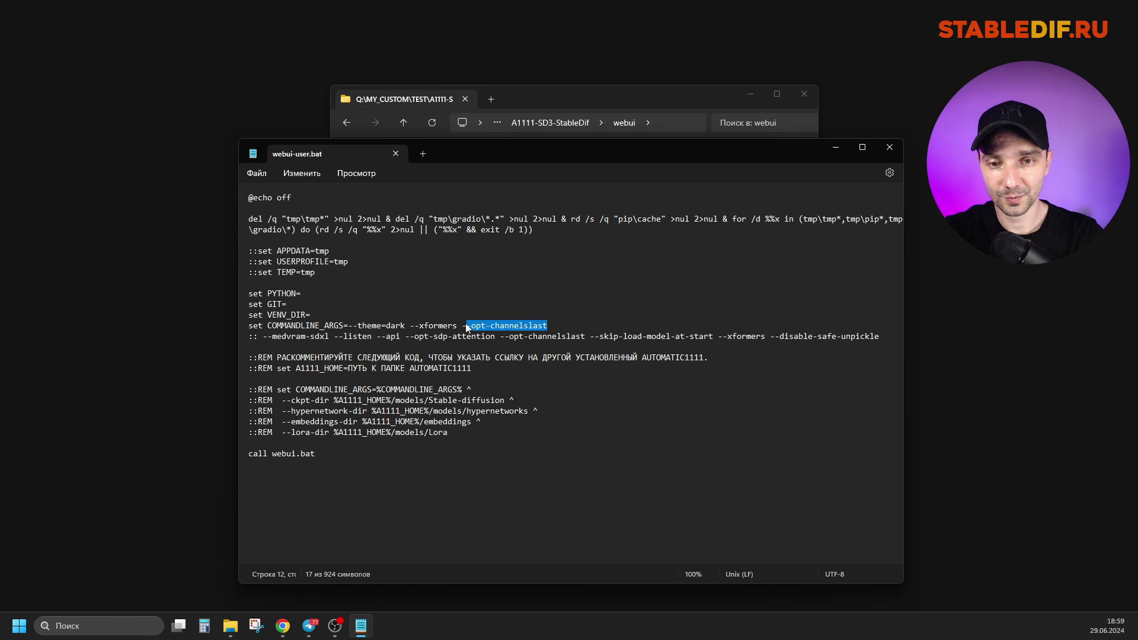
pyautogui.moveTo(348, 325); pyautogui.dragTo(556, 326)
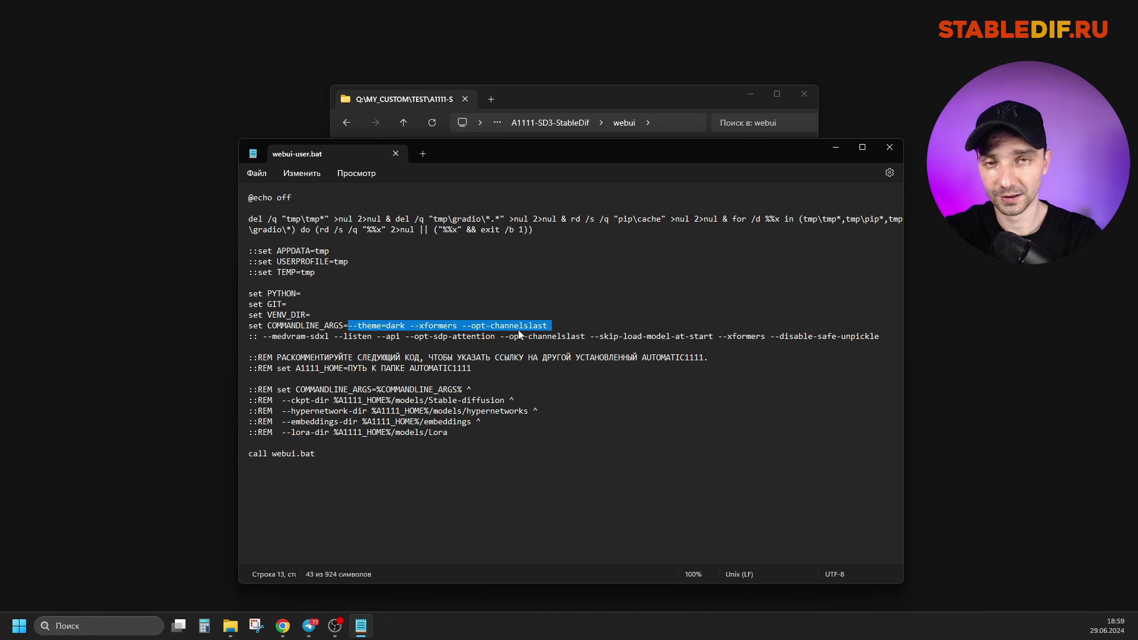
pyautogui.click(560, 325)
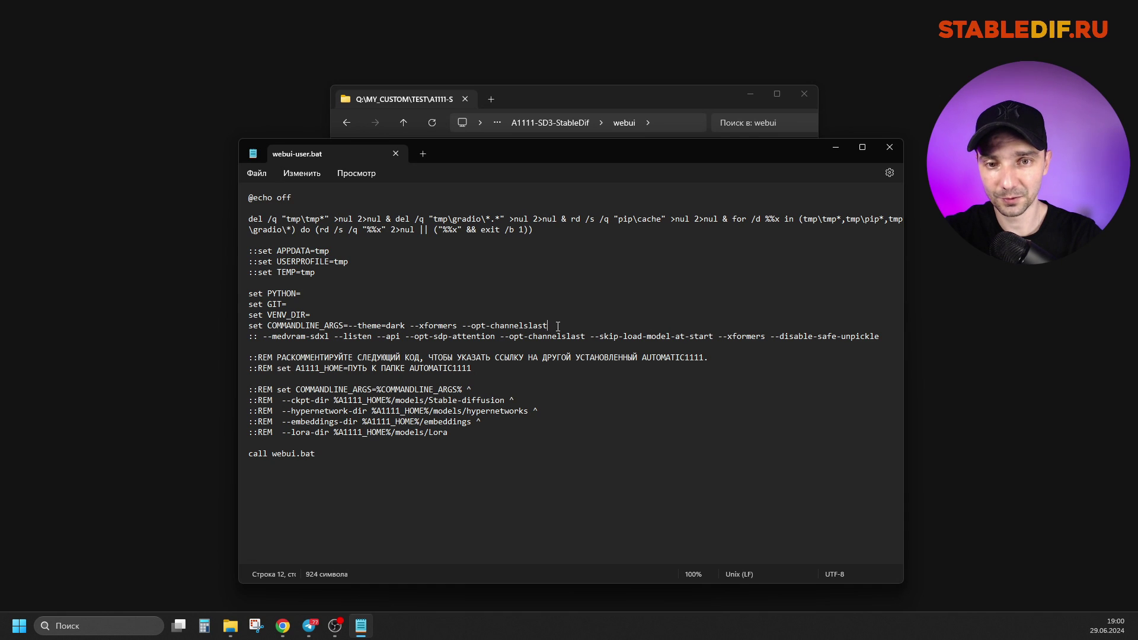
pyautogui.moveTo(558, 326); pyautogui.dragTo(463, 328)
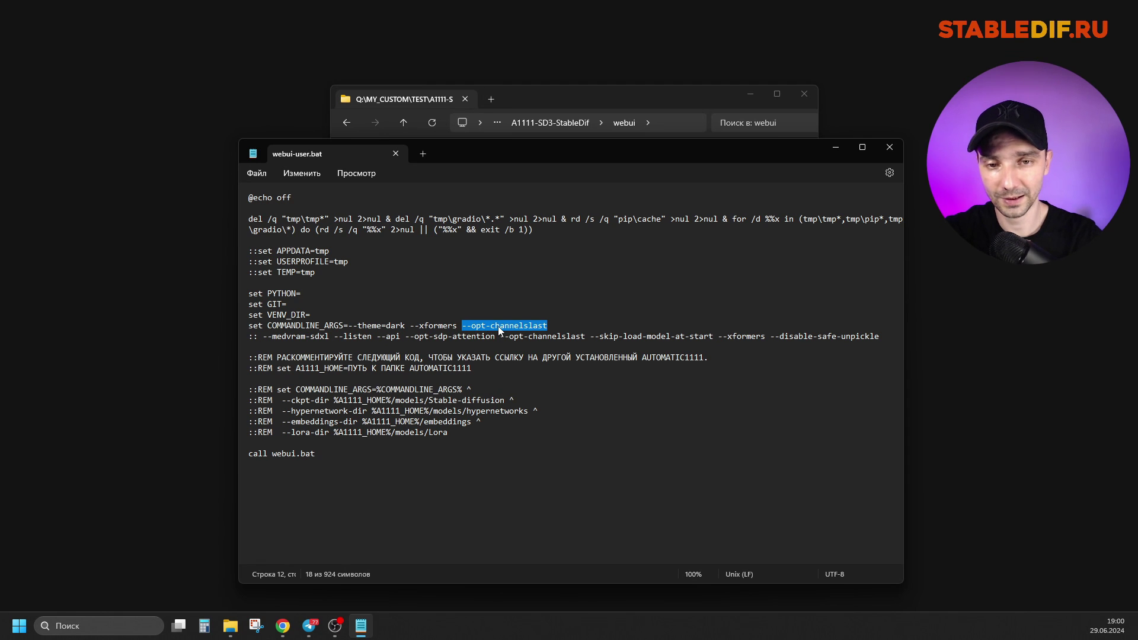
# - Save webui-user.bat and close the text editor
pyautogui.hotkey('ctrl', 'End')
pyautogui.click(256, 173)
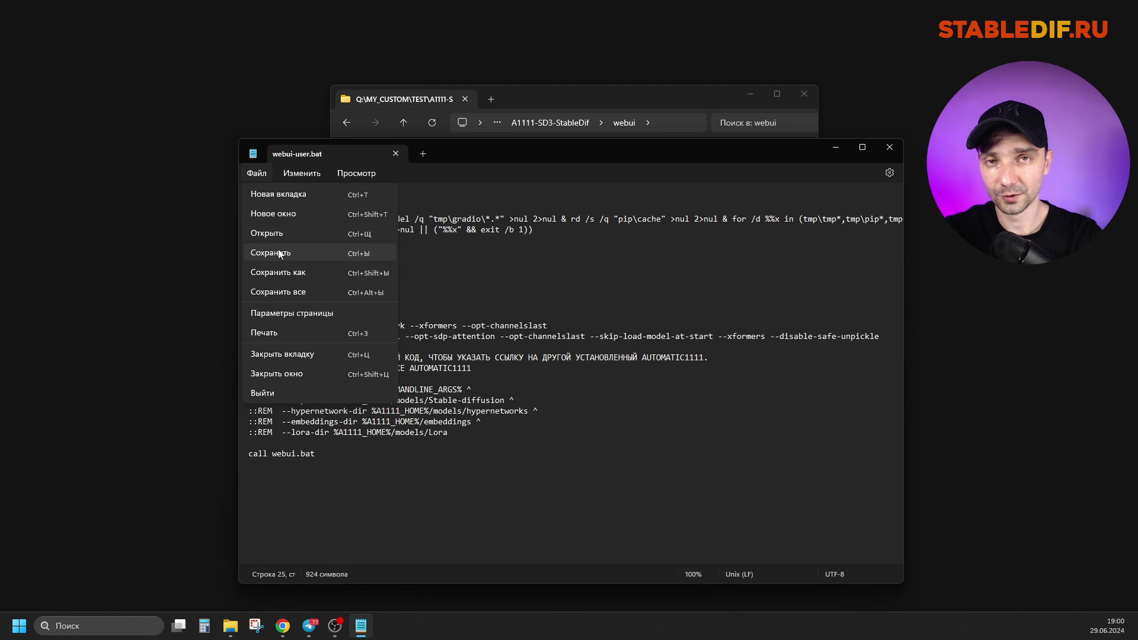
pyautogui.click(279, 253)
pyautogui.click(699, 408)
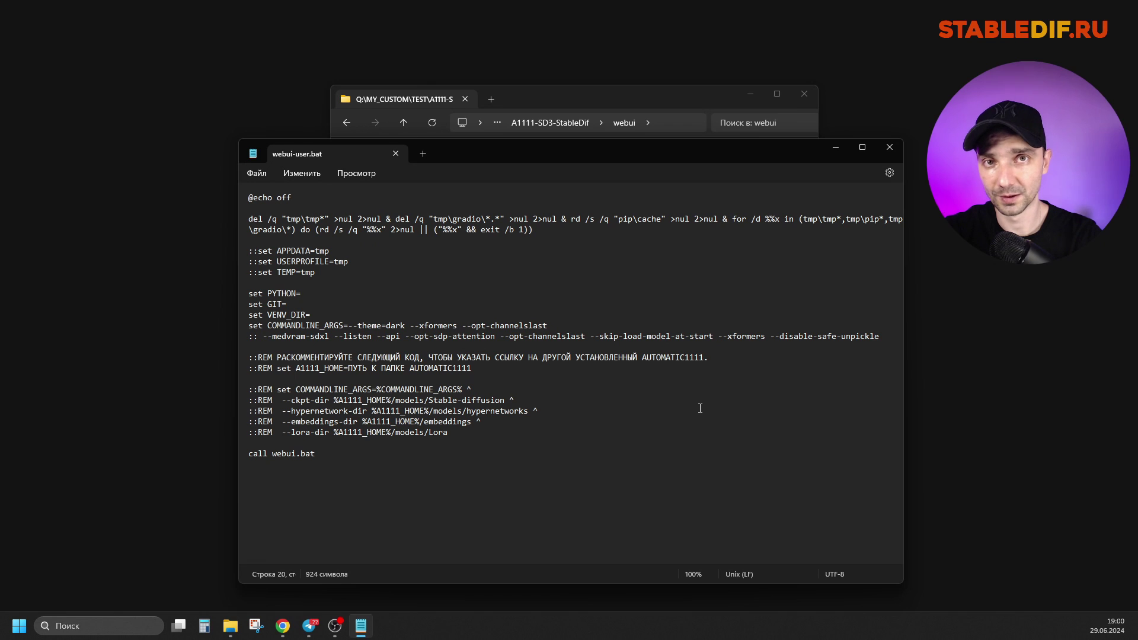
pyautogui.hotkey('alt', 'F4')
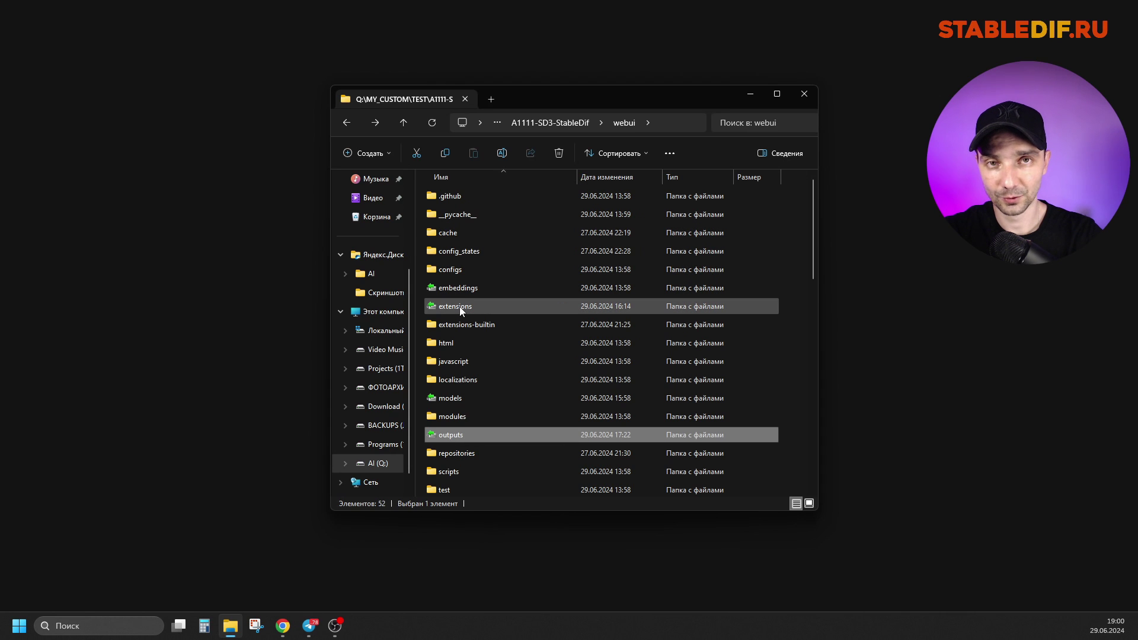
# - Look through the extensions supplied in the webui extensions folder, and return to the webui folder
pyautogui.moveTo(460, 307)
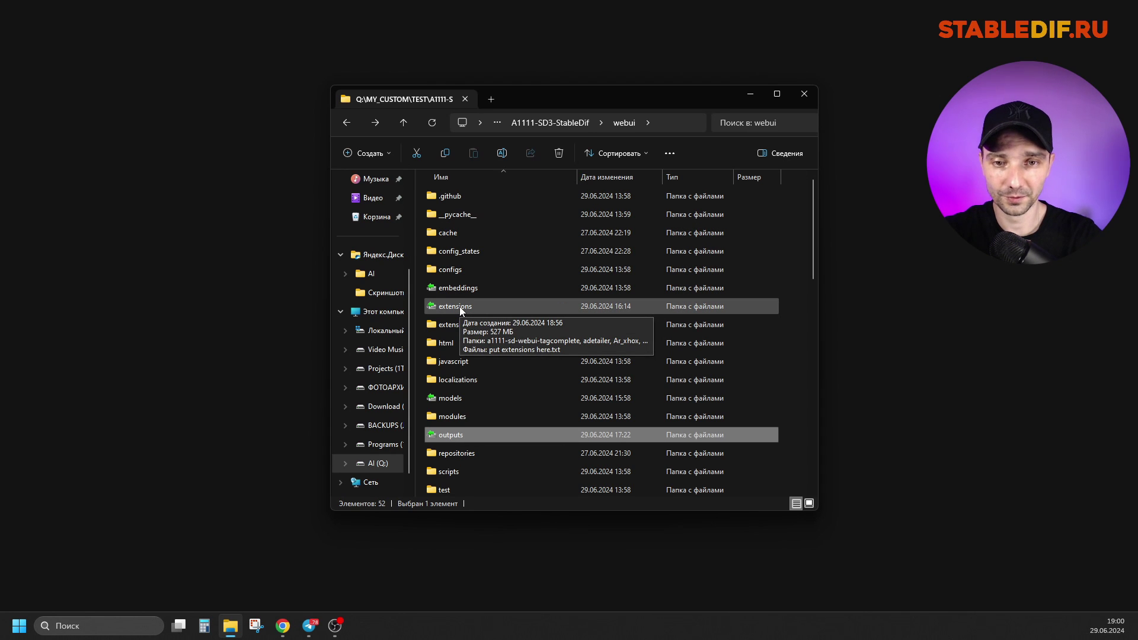
pyautogui.doubleClick(460, 306)
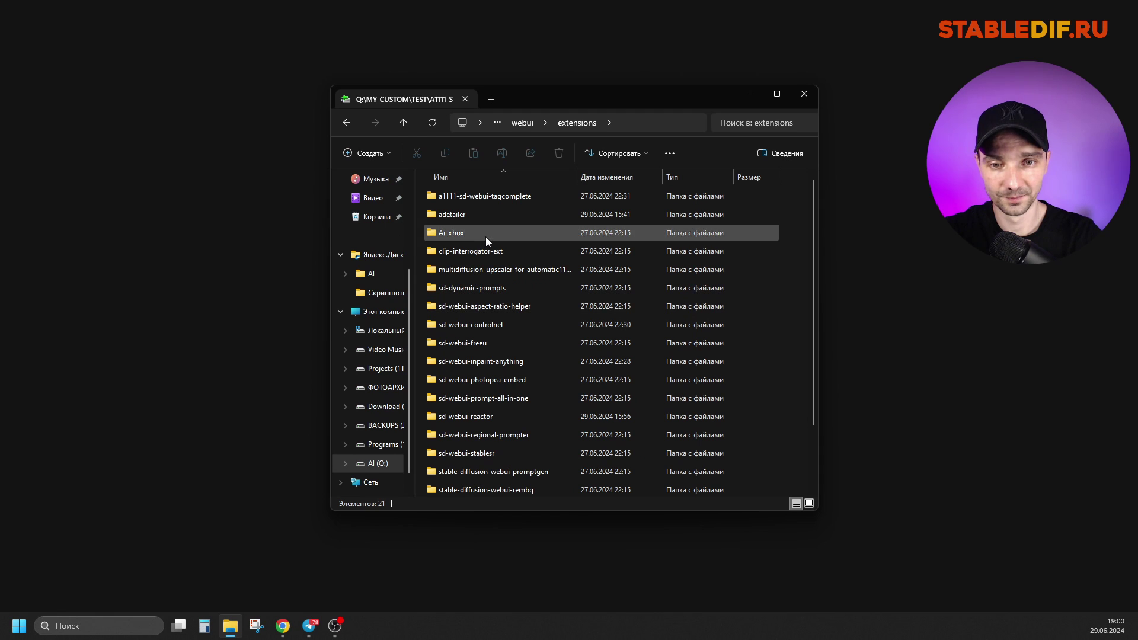
pyautogui.scroll(-2, 510, 204)
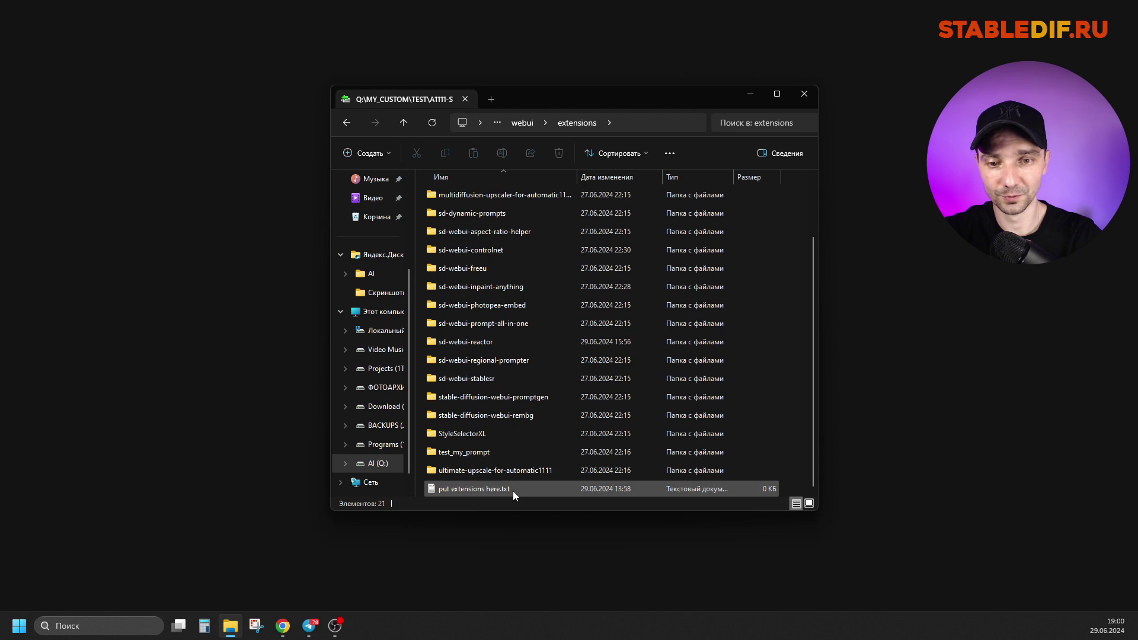
pyautogui.scroll(2, 542, 268)
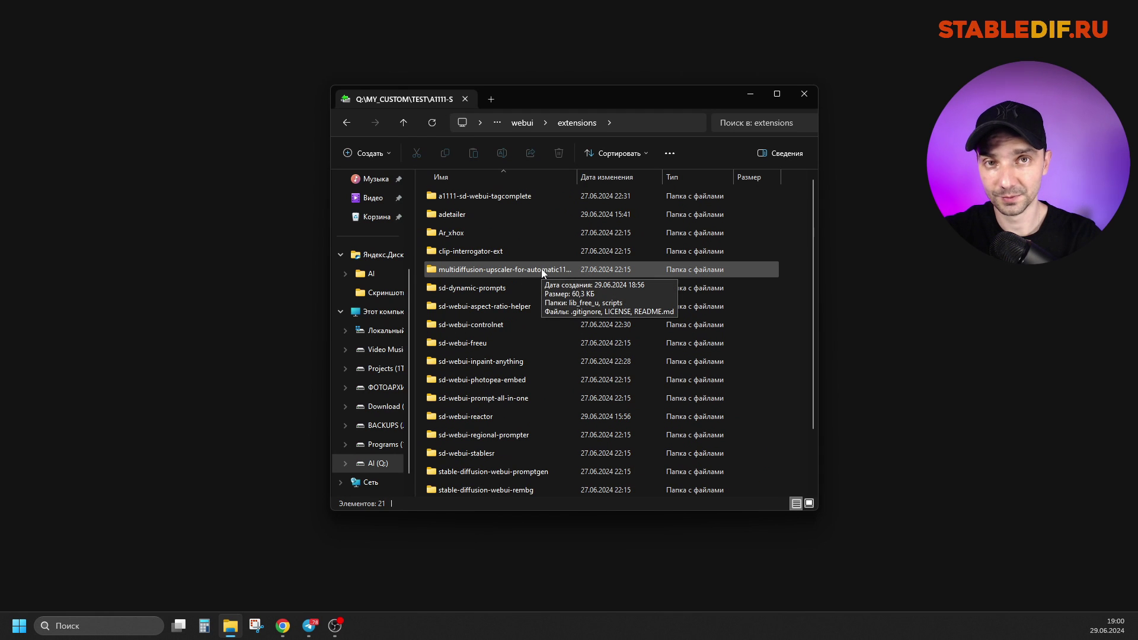
pyautogui.scroll(-2, 532, 422)
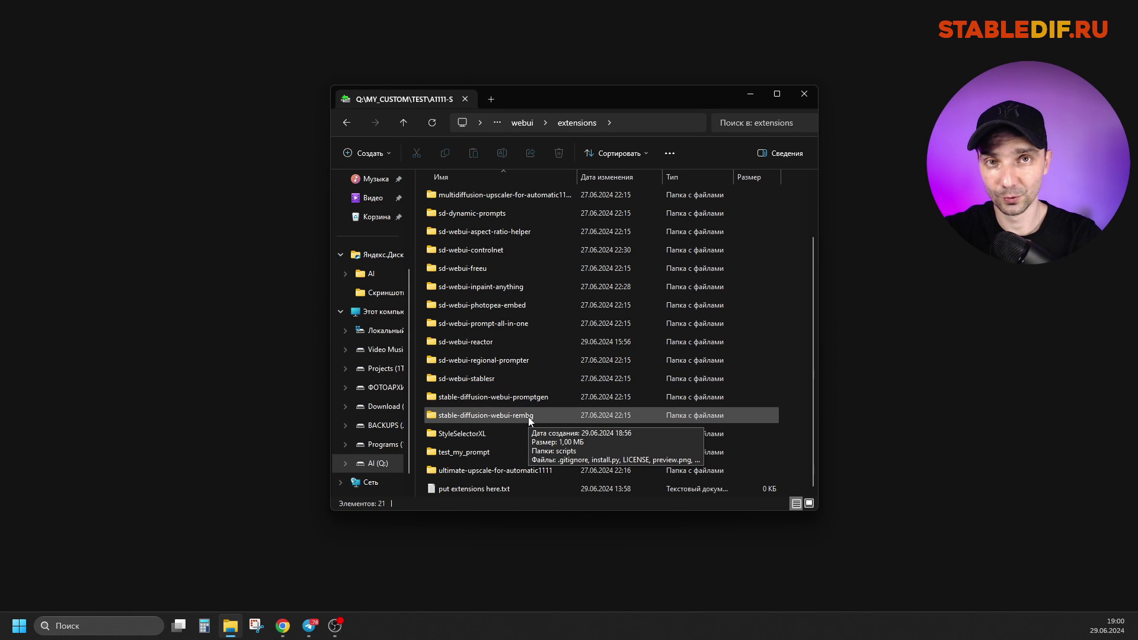
pyautogui.hotkey('alt', 'Up')
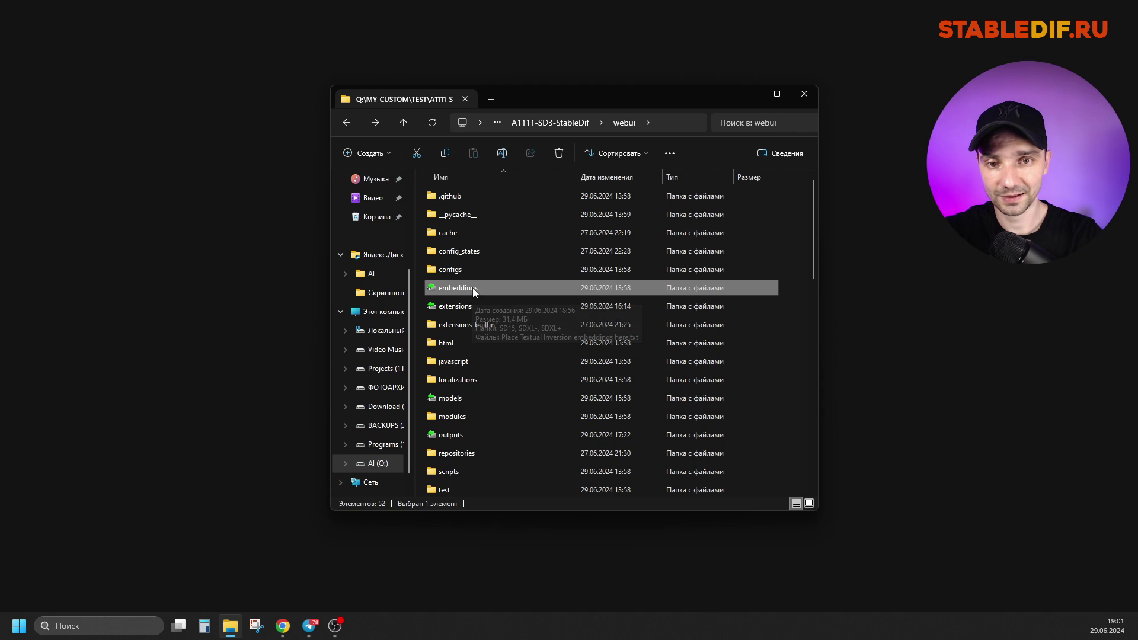
# - Open the embeddings folder, look over its SD15, SDXL- and SDXL+ subfolders, and open SDXL+
pyautogui.doubleClick(471, 288)
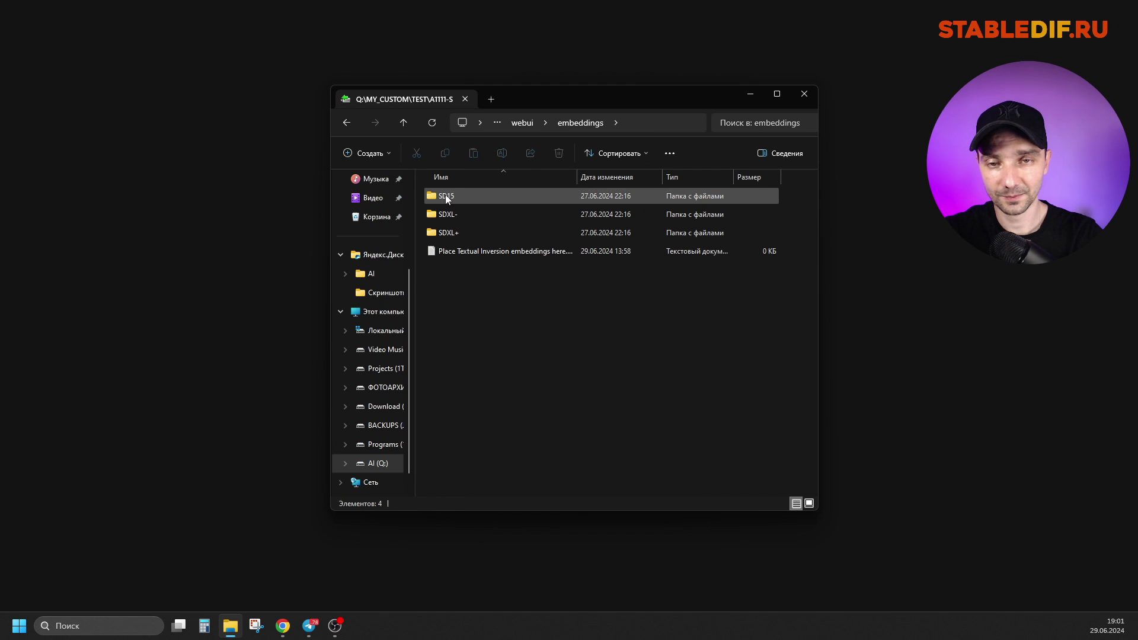
pyautogui.press('Down')
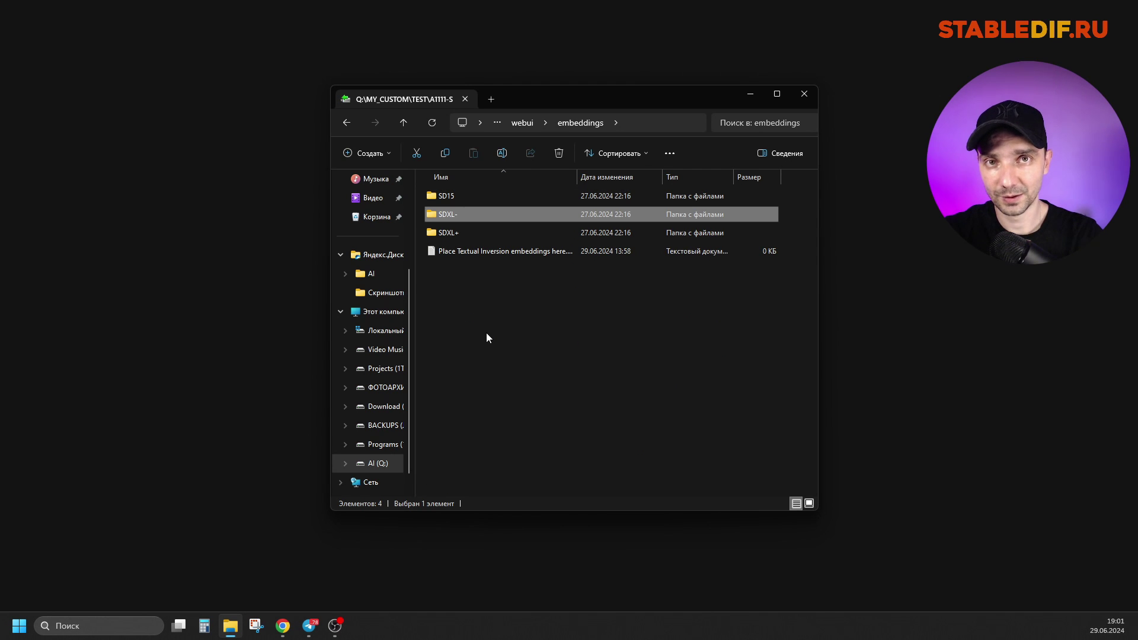
pyautogui.click(447, 200)
pyautogui.click(456, 216)
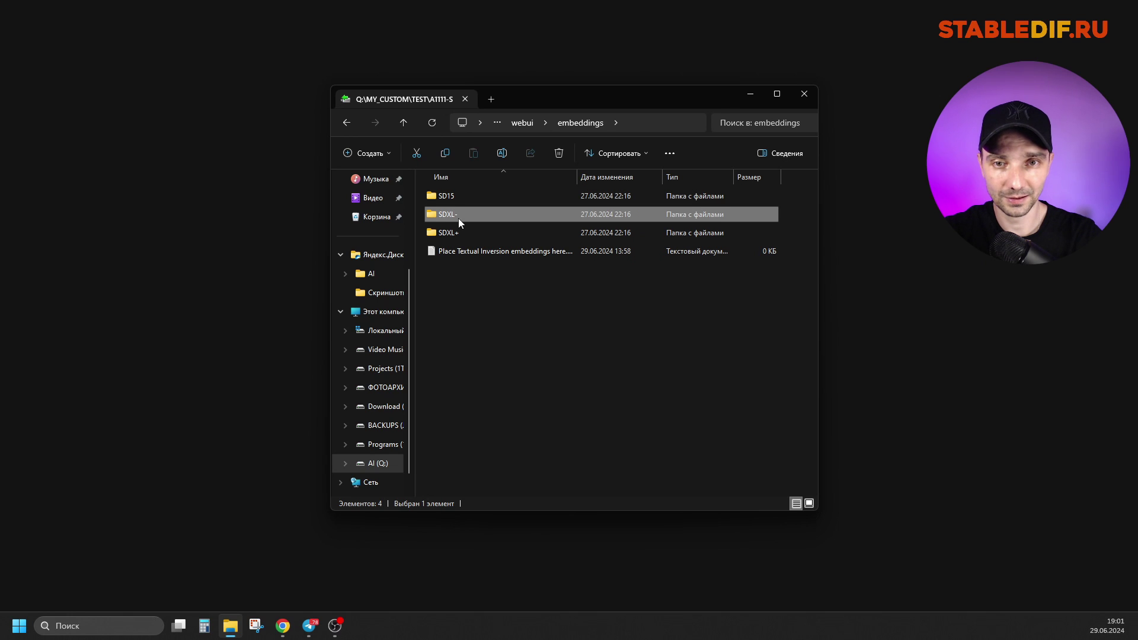
pyautogui.click(451, 235)
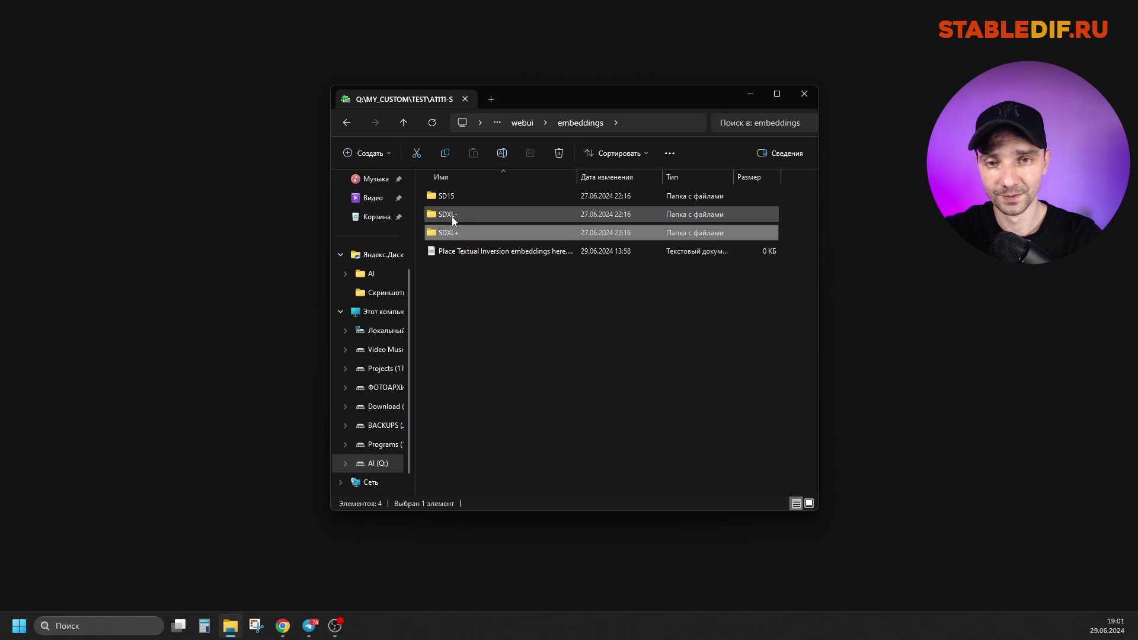
pyautogui.click(451, 217)
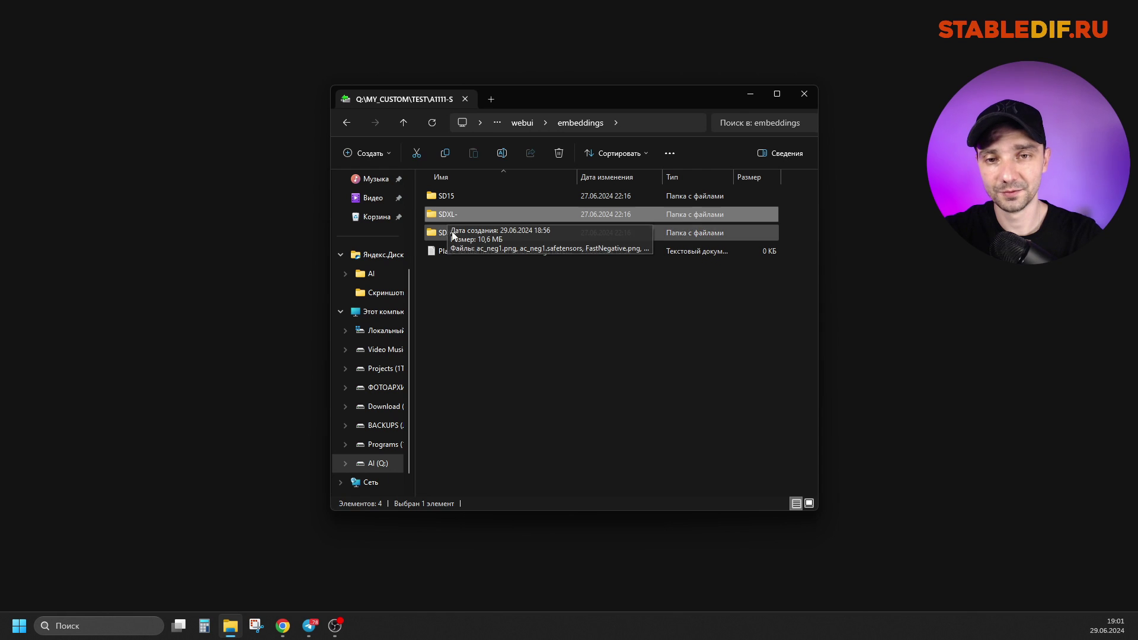
pyautogui.doubleClick(452, 233)
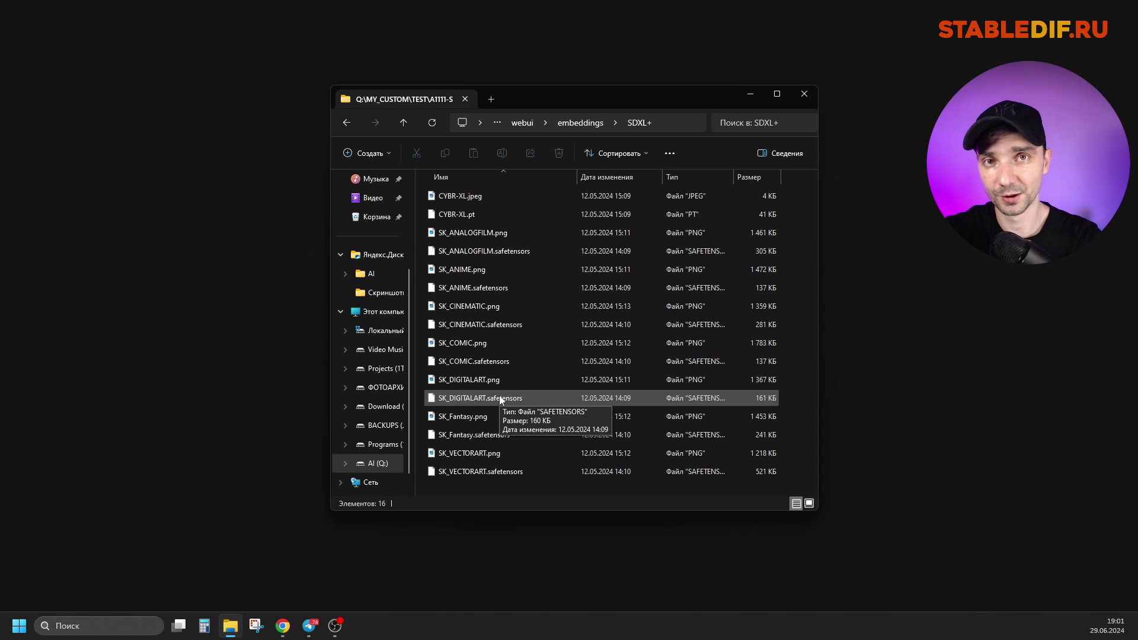
# - Leave the embeddings folder, open the models folder in webui, and look over its Dat, ESRGAN and Lora subfolders
pyautogui.hotkey('alt', 'Left')
pyautogui.hotkey('alt', 'Left')
pyautogui.doubleClick(452, 393)
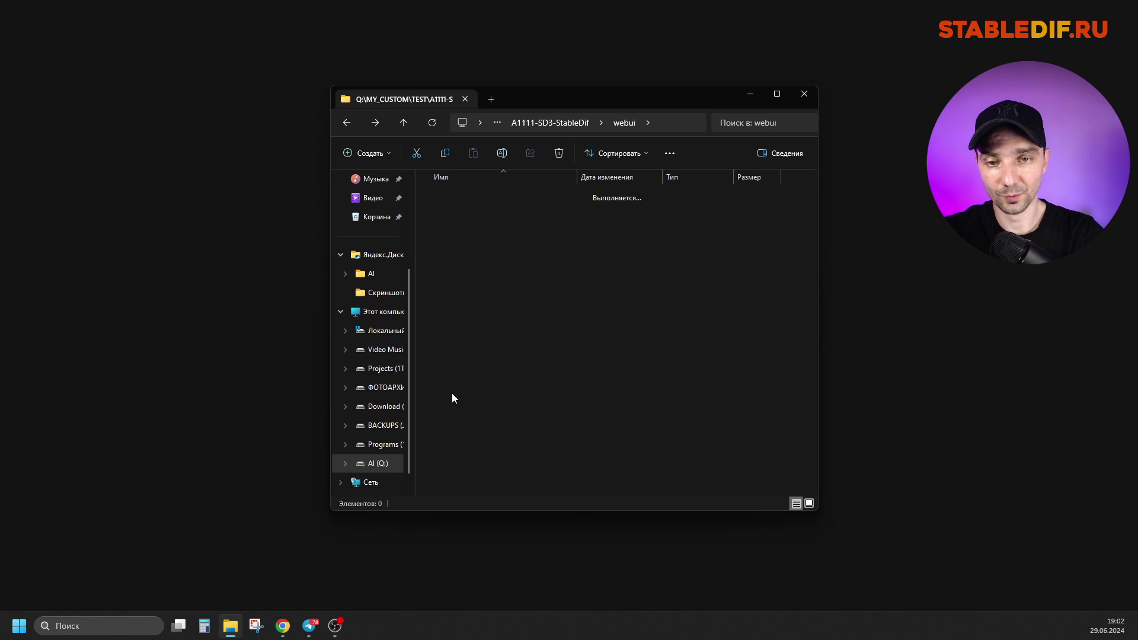
pyautogui.click(451, 271)
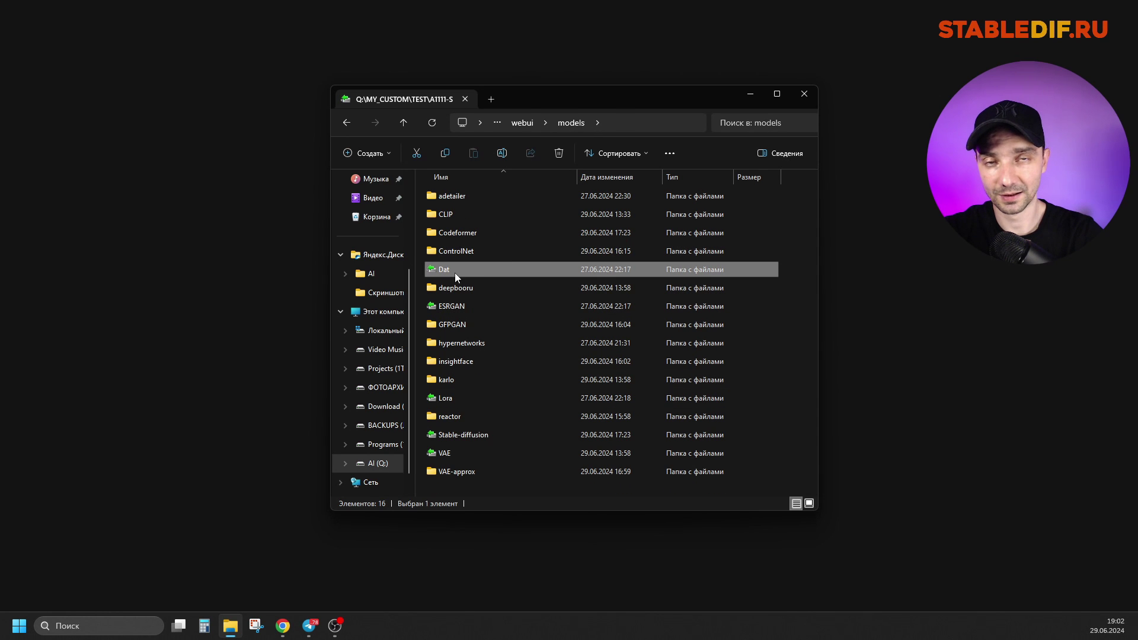
pyautogui.click(452, 308)
pyautogui.click(493, 394)
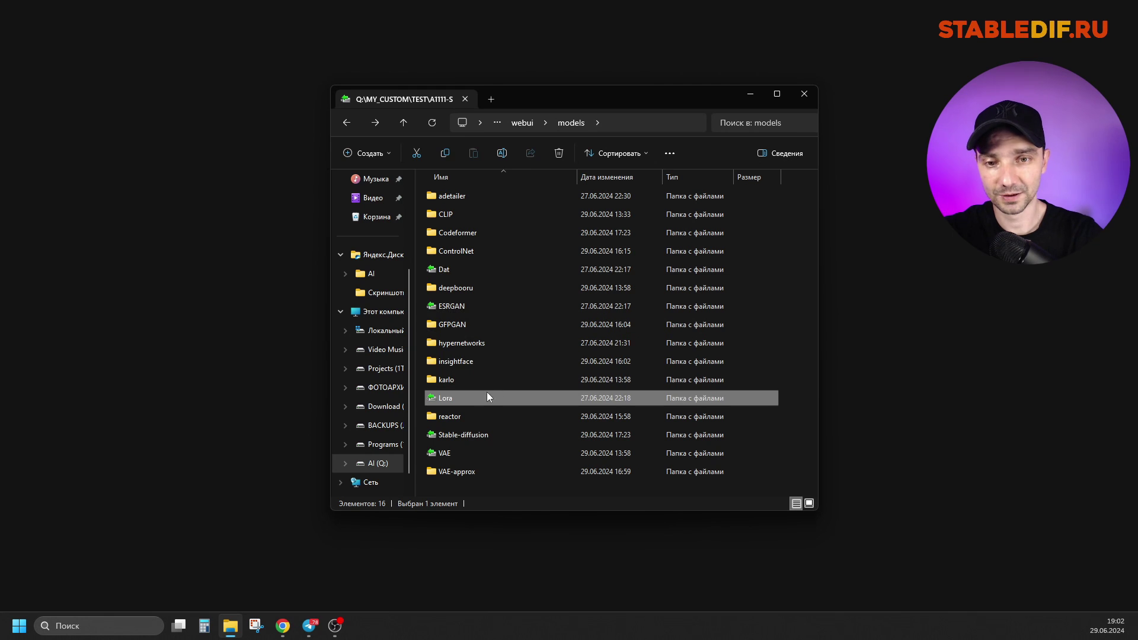
# - Look through the SDXL and SD15 subfolders of the Lora folder, and return to the models folder
pyautogui.doubleClick(456, 400)
pyautogui.doubleClick(453, 237)
pyautogui.hotkey('alt', 'Left')
pyautogui.doubleClick(442, 214)
pyautogui.click(350, 128)
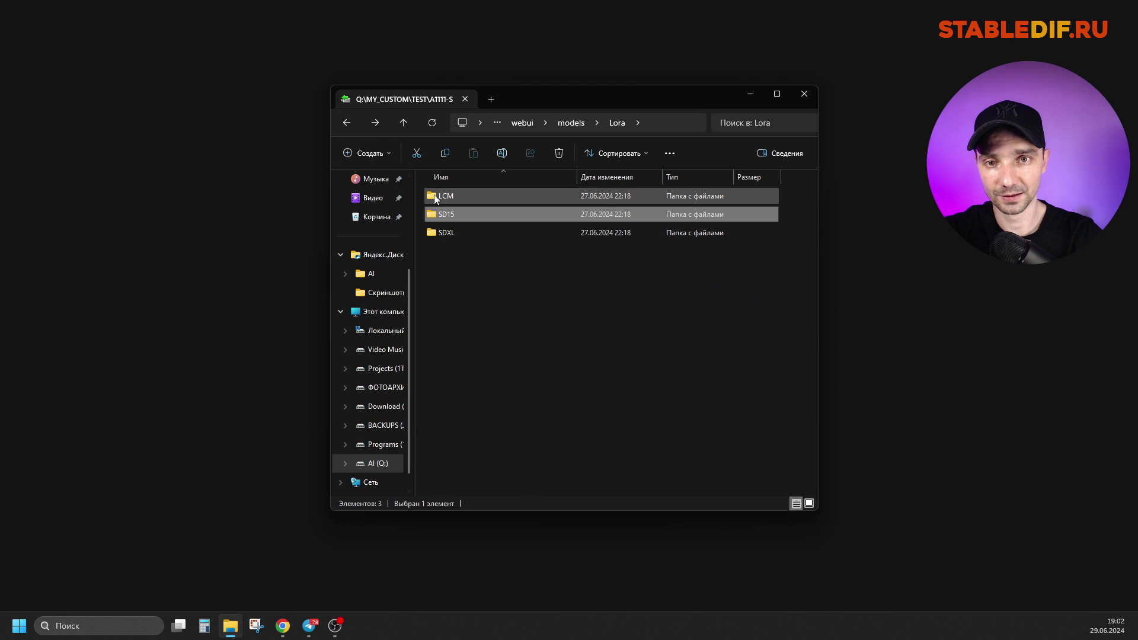
pyautogui.hotkey('alt', 'Left')
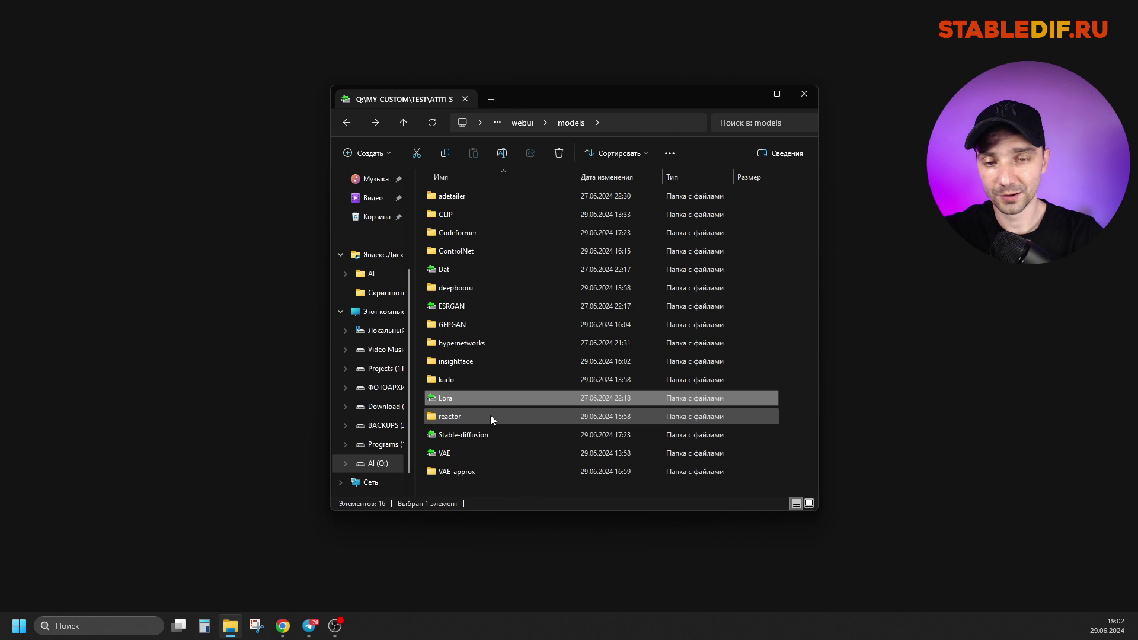
# - Examine the files supplied in the VAE and CLIP folders inside models, and return to the models folder
pyautogui.click(457, 420)
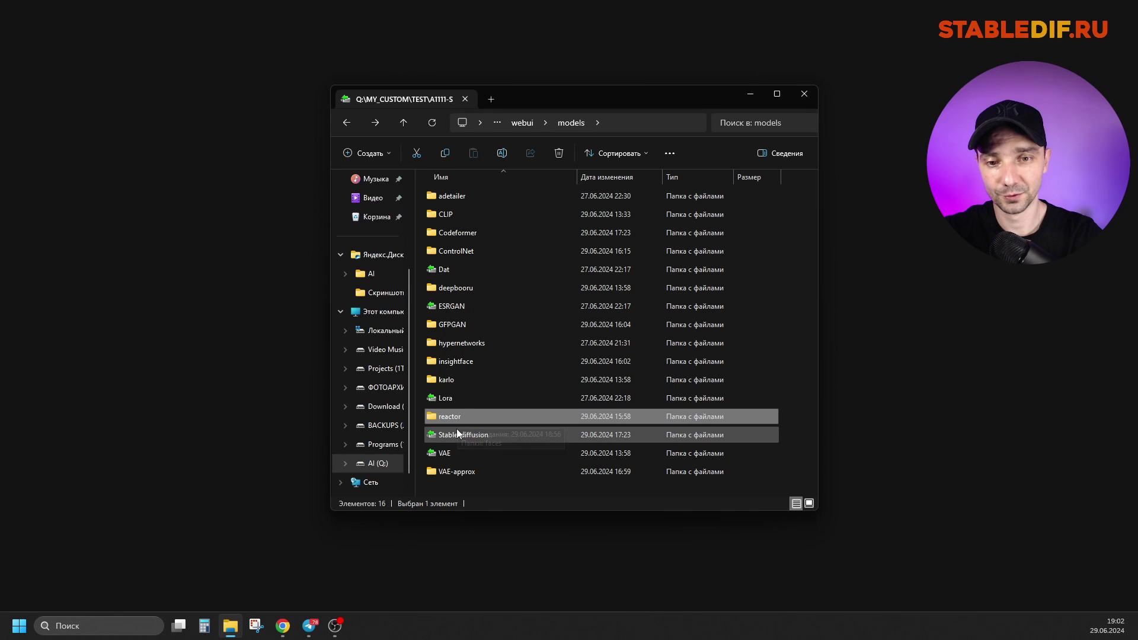
pyautogui.doubleClick(448, 455)
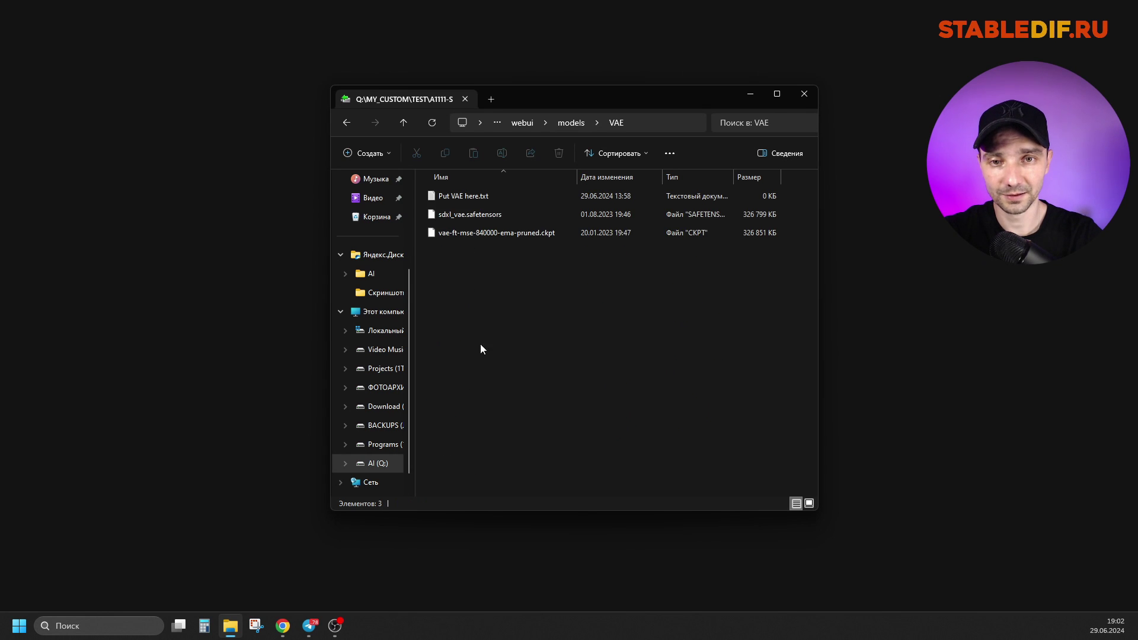
pyautogui.click(458, 216)
pyautogui.click(479, 231)
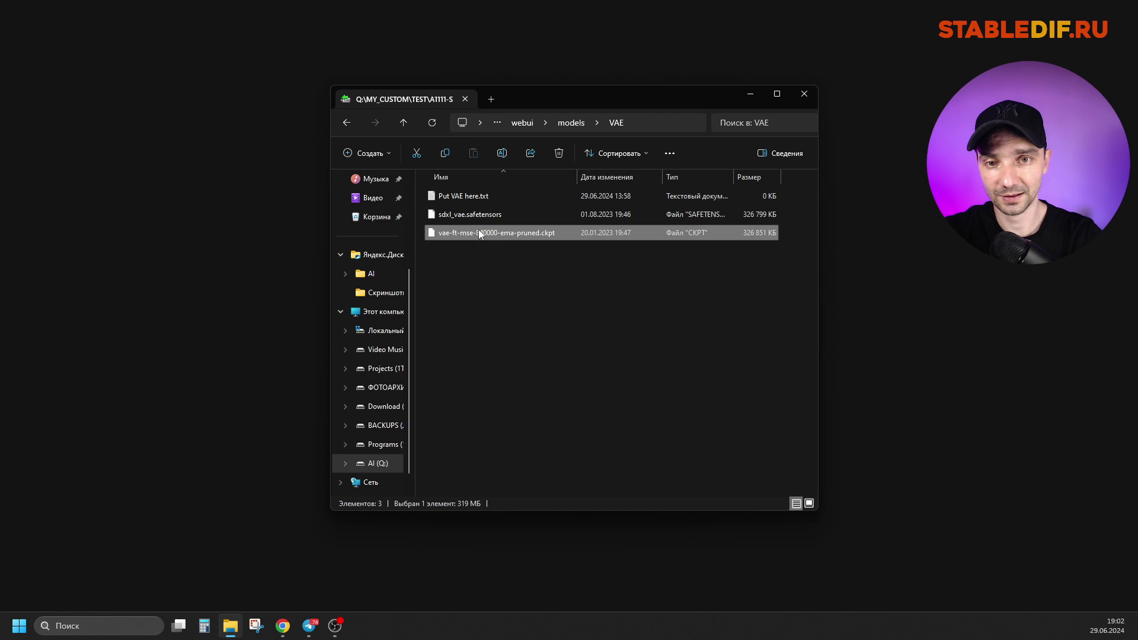
pyautogui.hotkey('alt', 'Up')
pyautogui.doubleClick(474, 219)
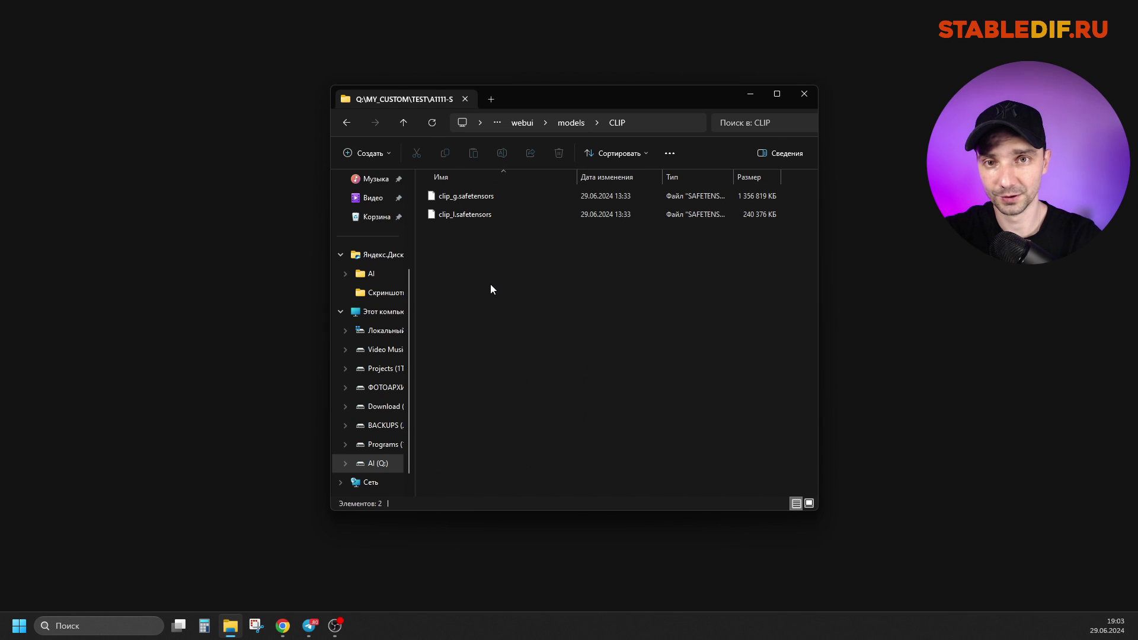
pyautogui.hotkey('alt', 'Left')
# - Open the Stable-diffusion folder inside models and examine the sd3_medium.safetensors checkpoint
pyautogui.click(464, 436)
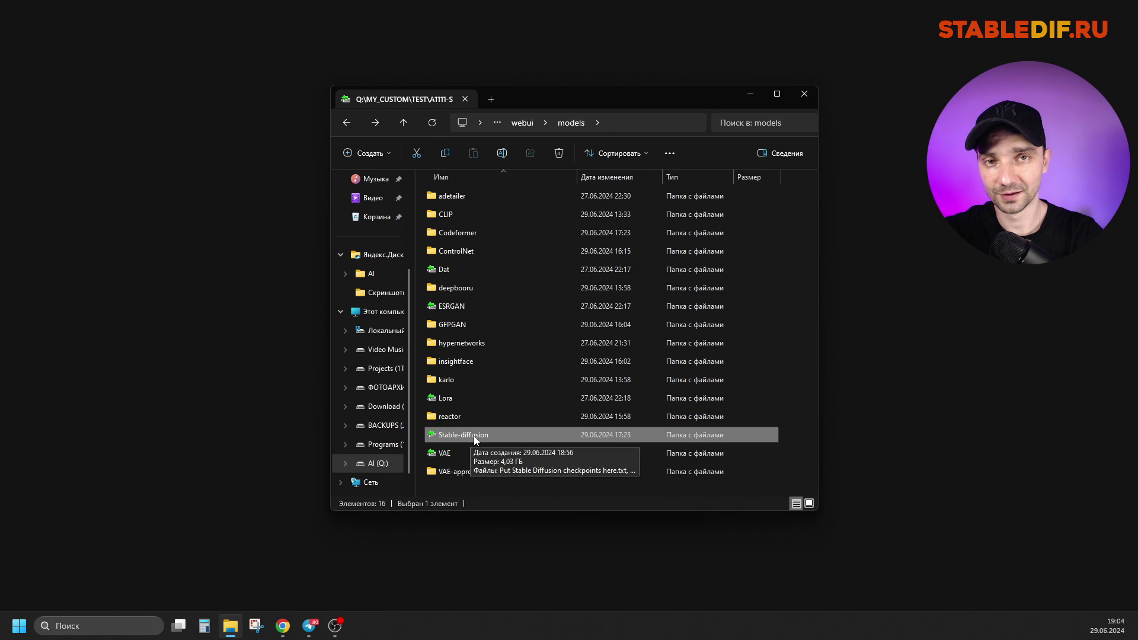
pyautogui.doubleClick(472, 435)
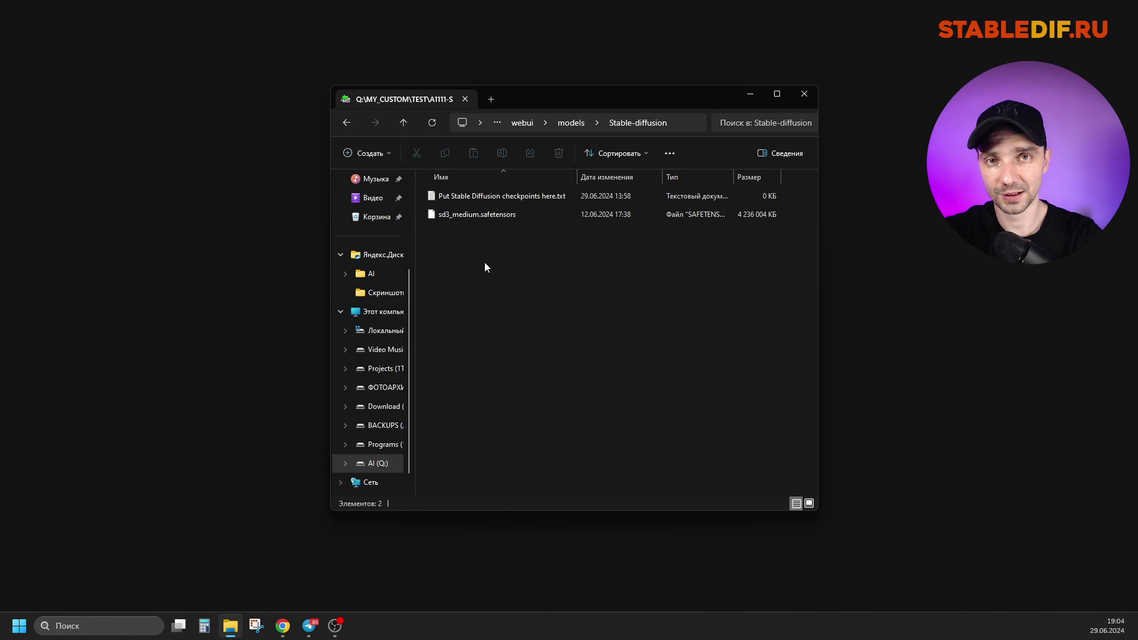
pyautogui.click(465, 213)
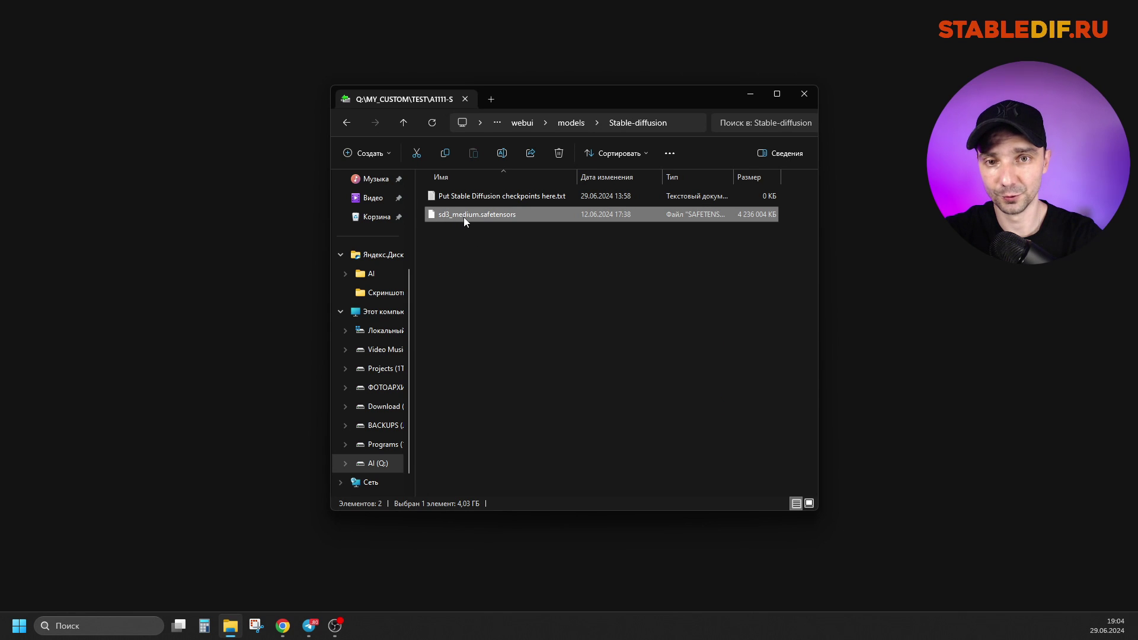
pyautogui.click(487, 312)
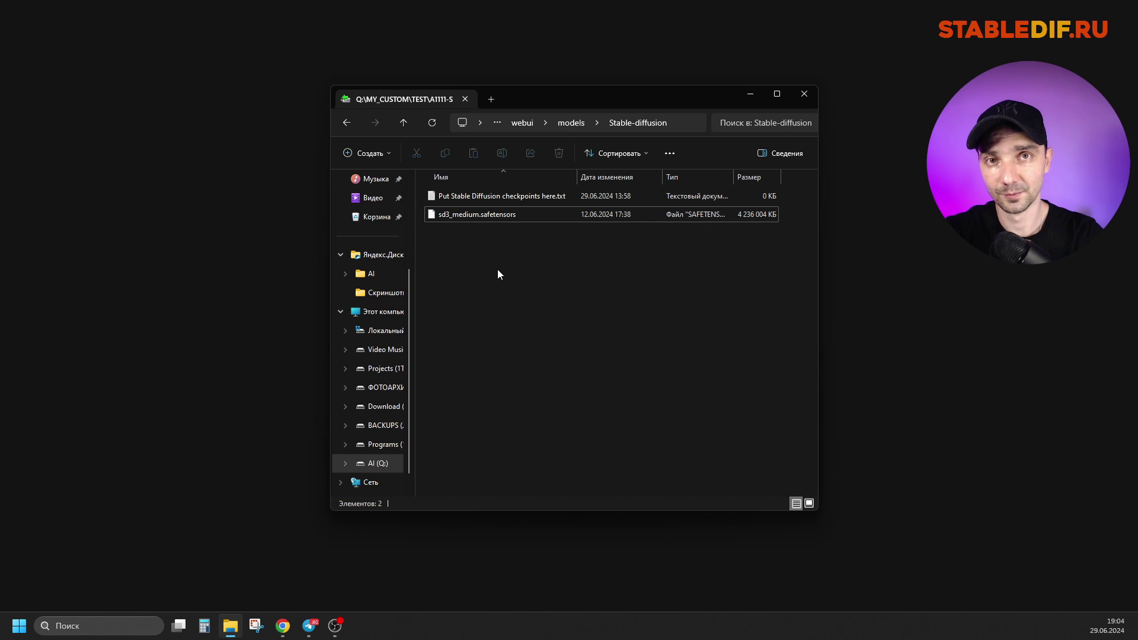
pyautogui.click(444, 217)
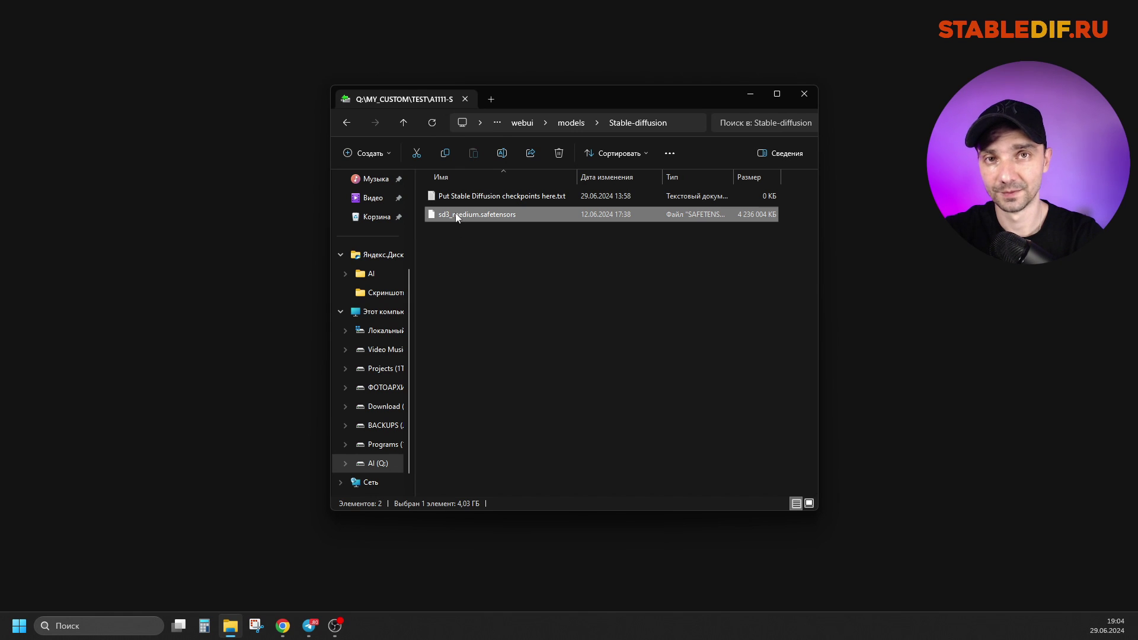
pyautogui.click(443, 247)
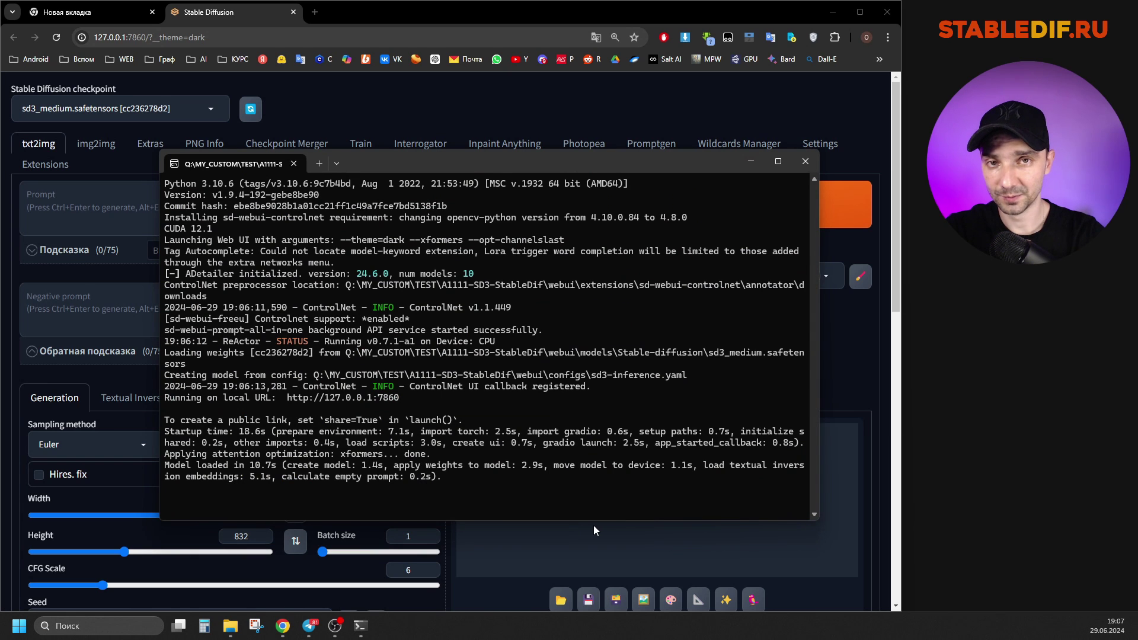
# - Switch to the Stable Diffusion web UI in Chrome and look over its Promptgen, Interrogator and Inpaint Anything pages
pyautogui.click(247, 11)
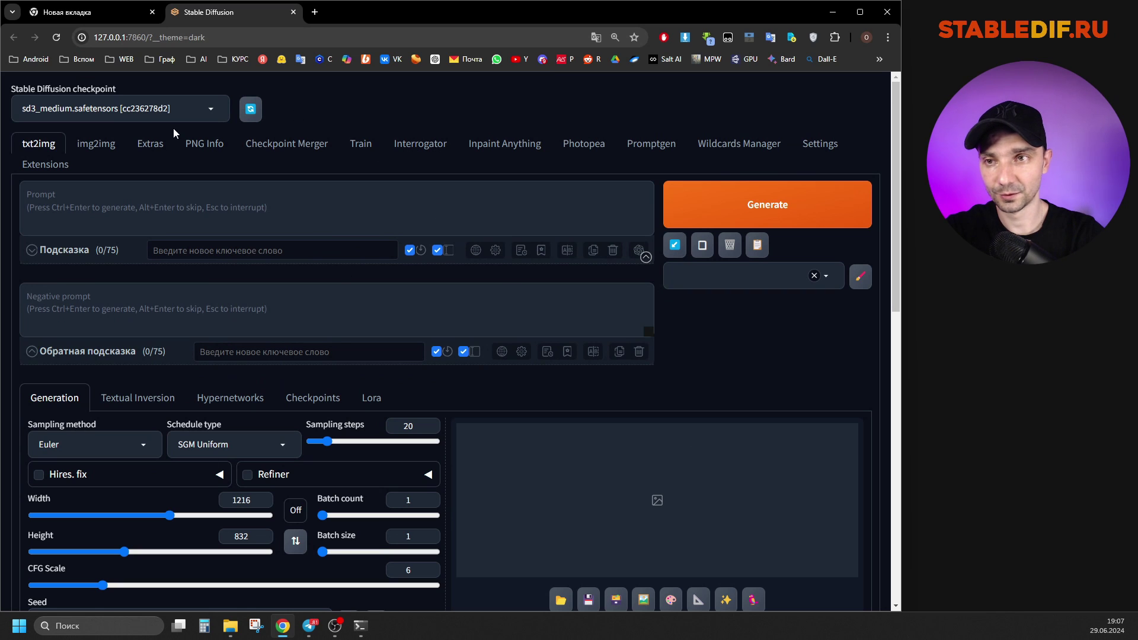
pyautogui.click(584, 145)
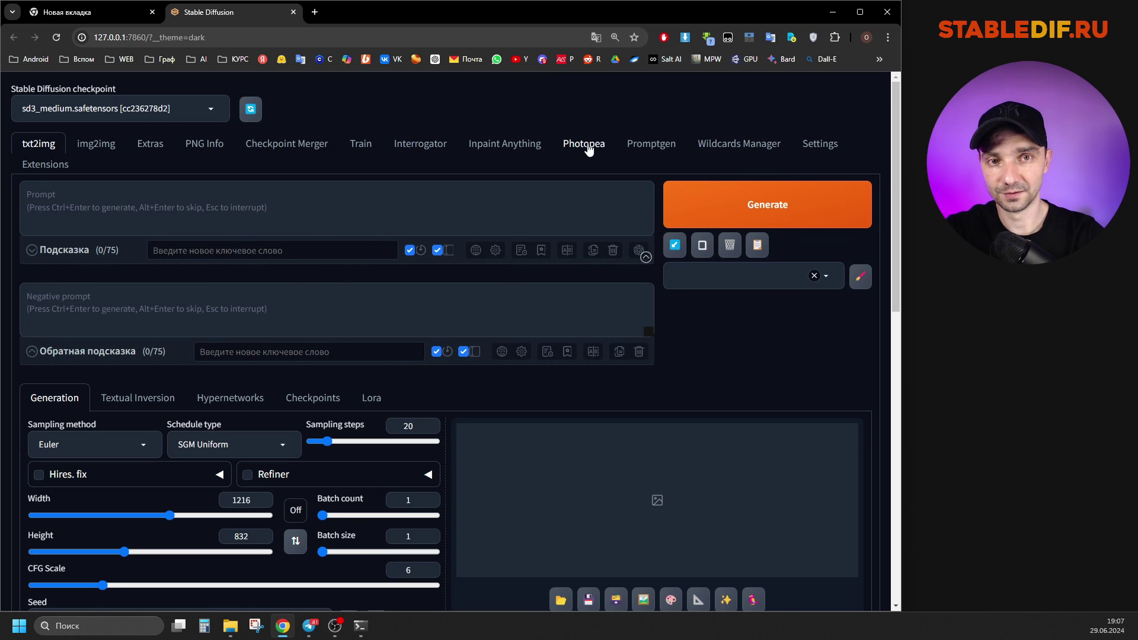
pyautogui.click(654, 153)
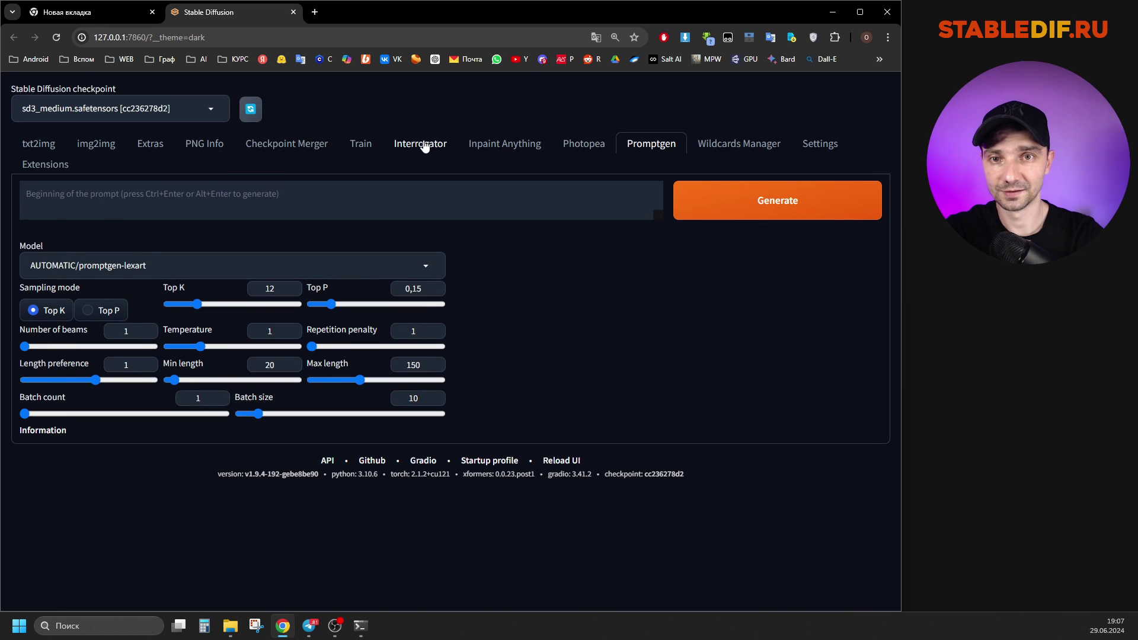
pyautogui.click(445, 152)
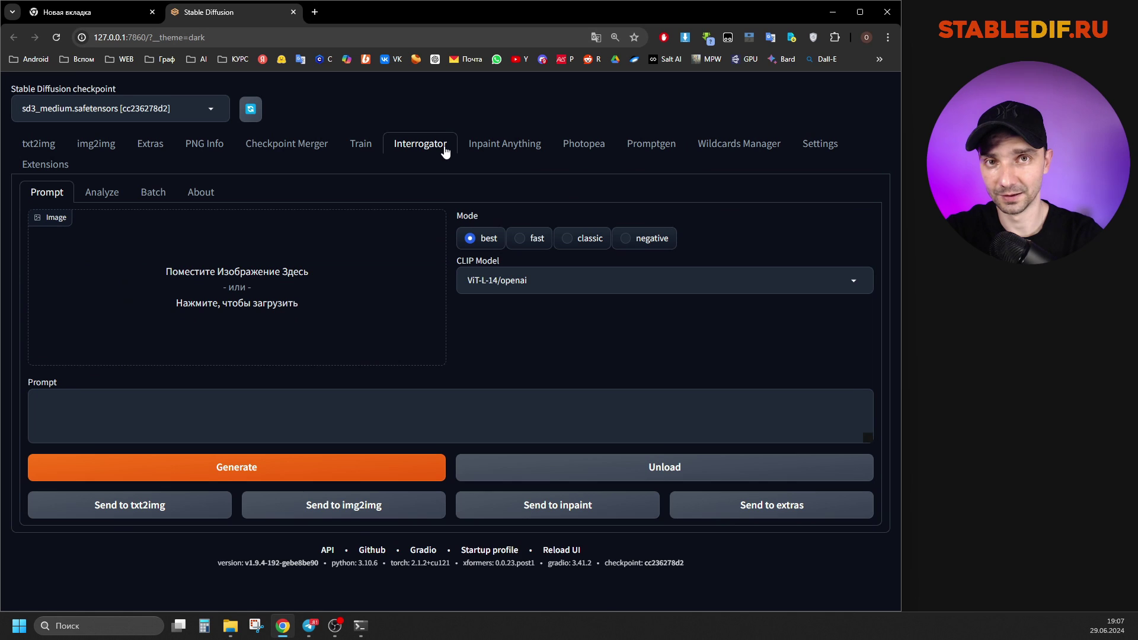
pyautogui.click(507, 147)
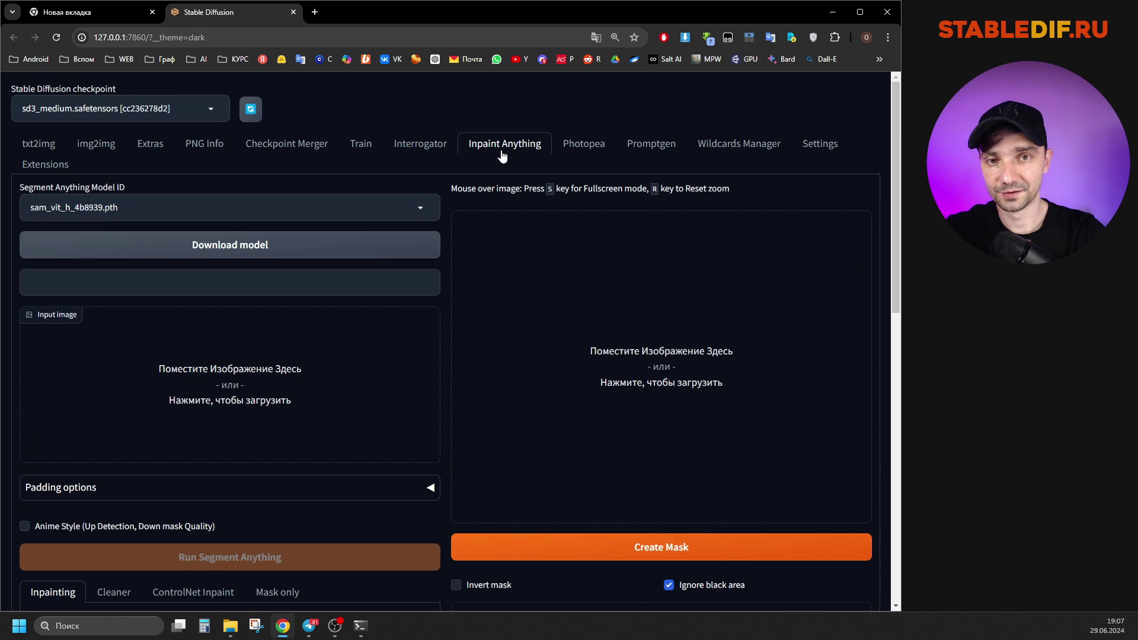
pyautogui.click(150, 143)
# - Examine the SDXL Styles options on the txt2img page, collapse them, and look over the extension sections below
pyautogui.scroll(-5, 47, 515)
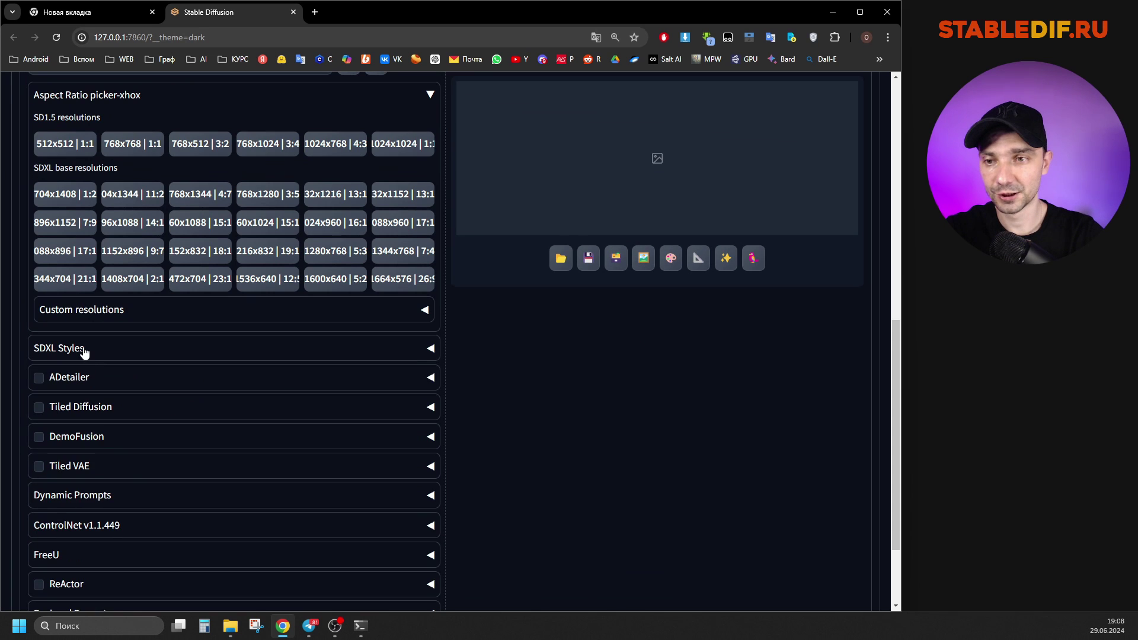
pyautogui.click(87, 353)
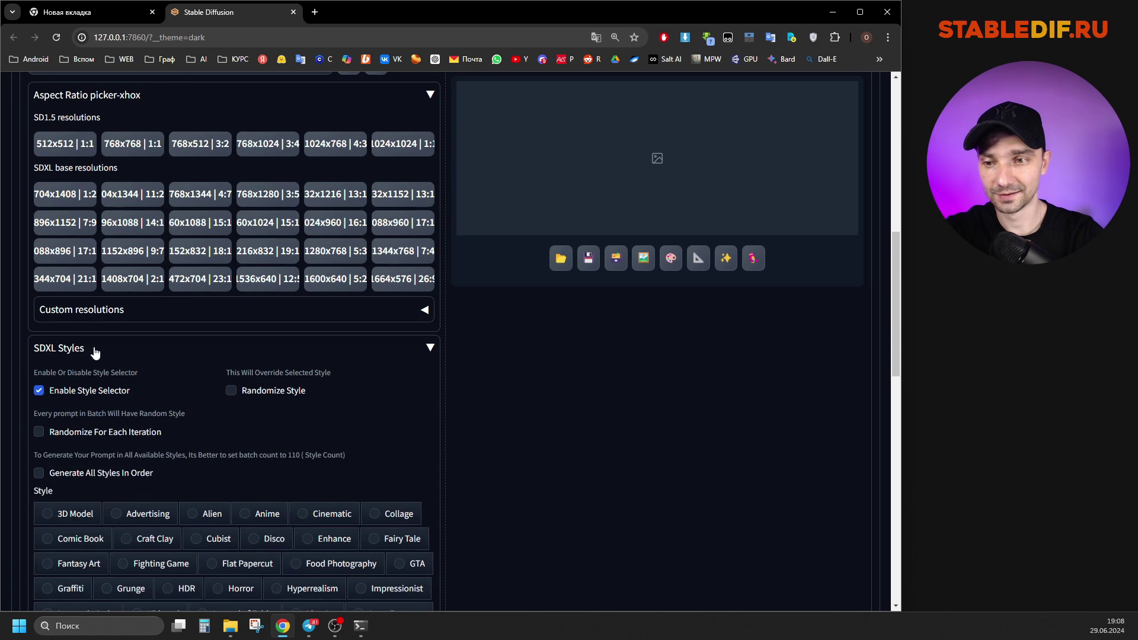
pyautogui.scroll(-6, 163, 498)
pyautogui.scroll(6, 163, 498)
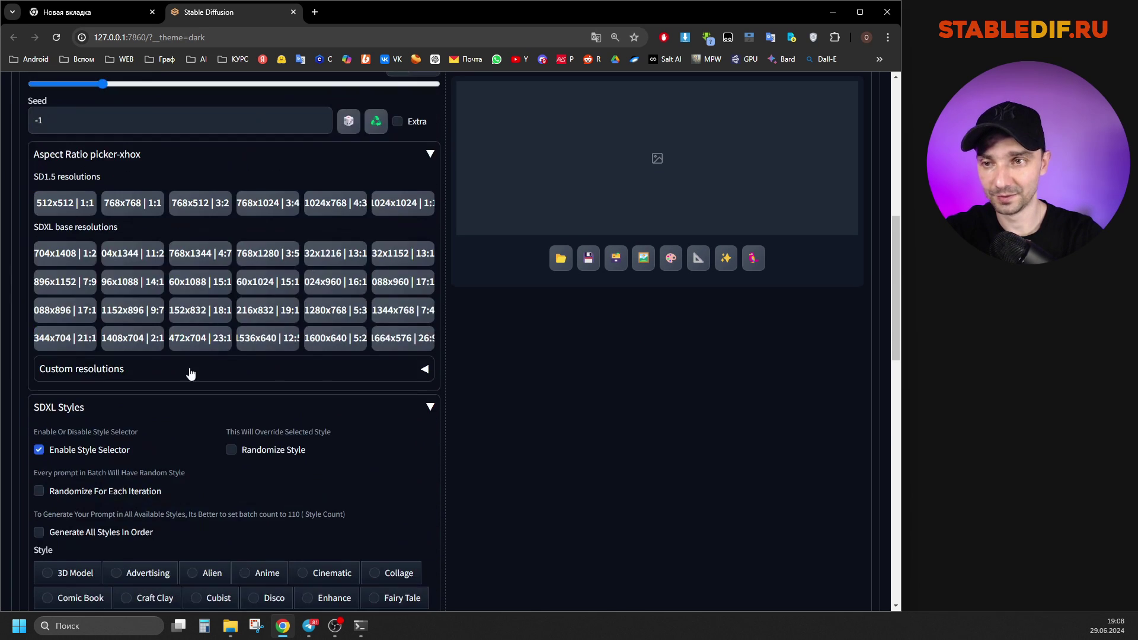
pyautogui.click(83, 396)
pyautogui.scroll(-2, 101, 332)
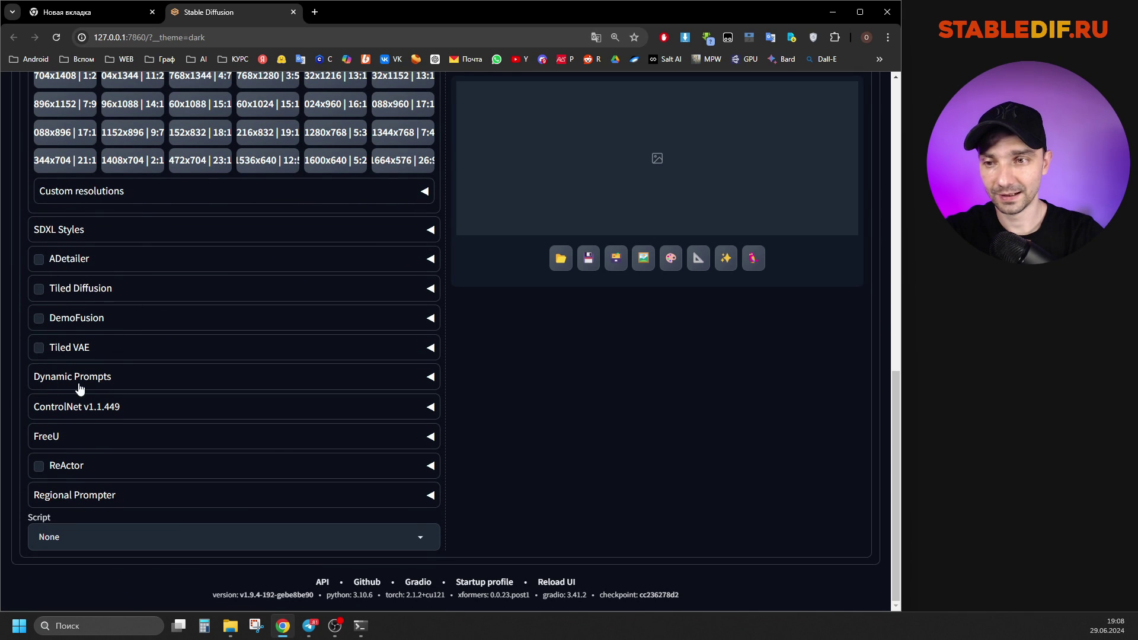
pyautogui.scroll(9, 205, 388)
pyautogui.scroll(3, 430, 379)
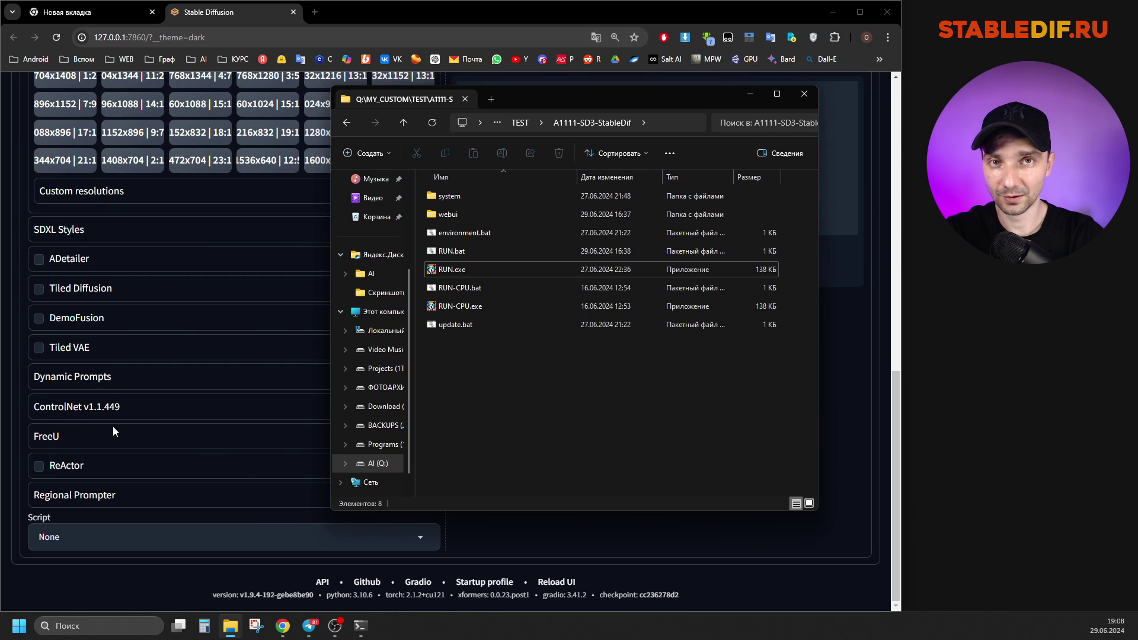
# - Check the ControlNet folder inside webui's models folder in File Explorer, and return to the web UI
pyautogui.moveTo(447, 219)
pyautogui.doubleClick(447, 215)
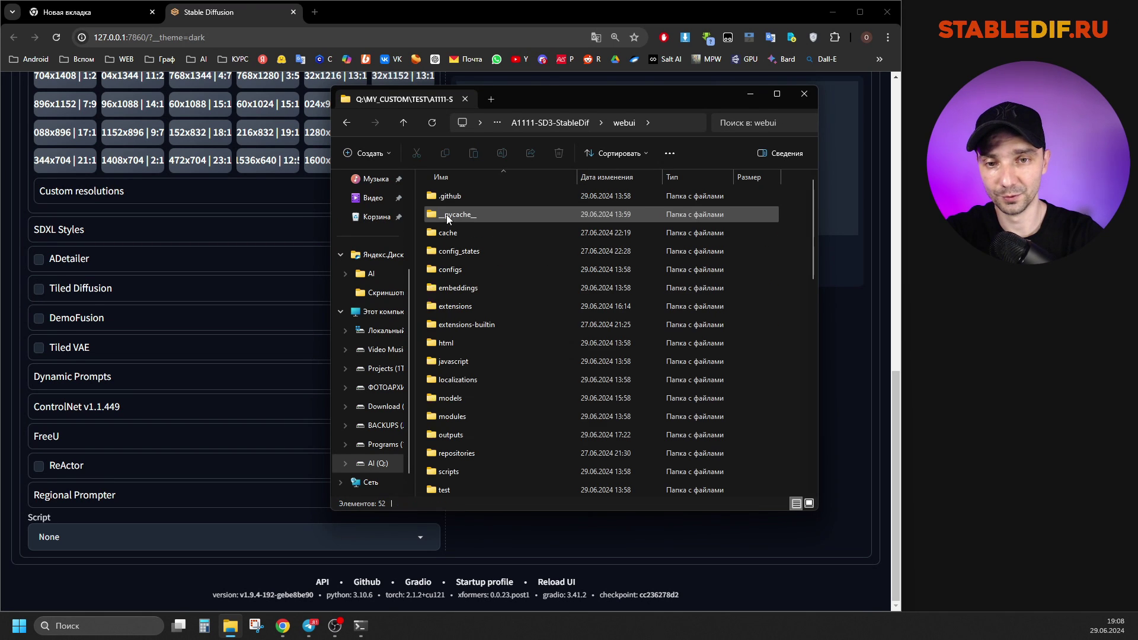
pyautogui.doubleClick(431, 399)
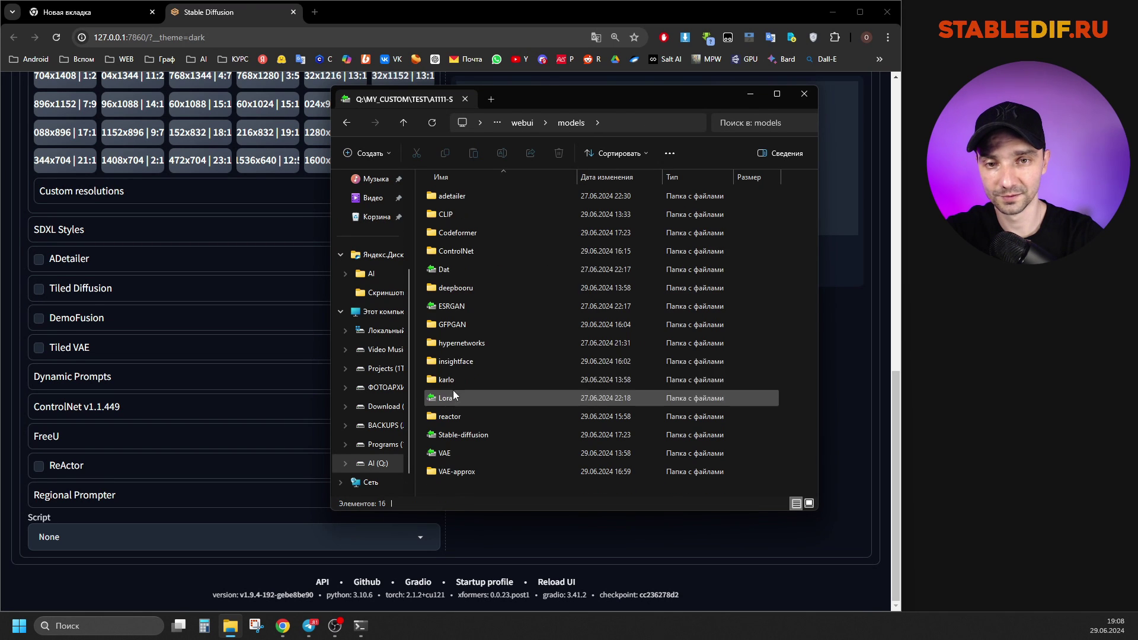
pyautogui.doubleClick(455, 251)
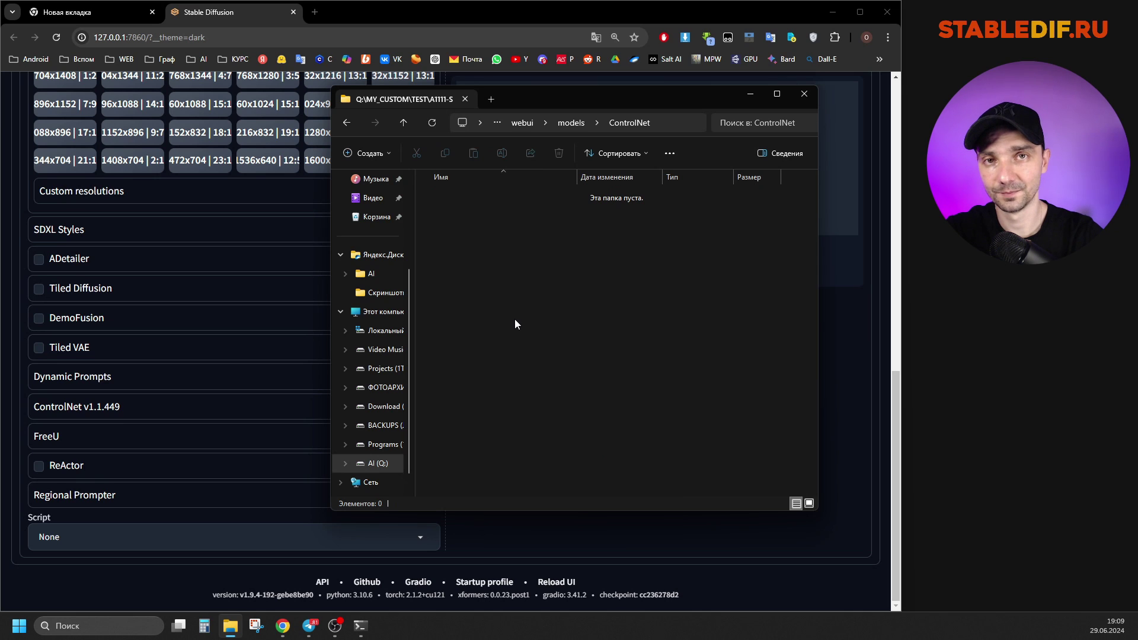
pyautogui.hotkey('alt', 'Tab')
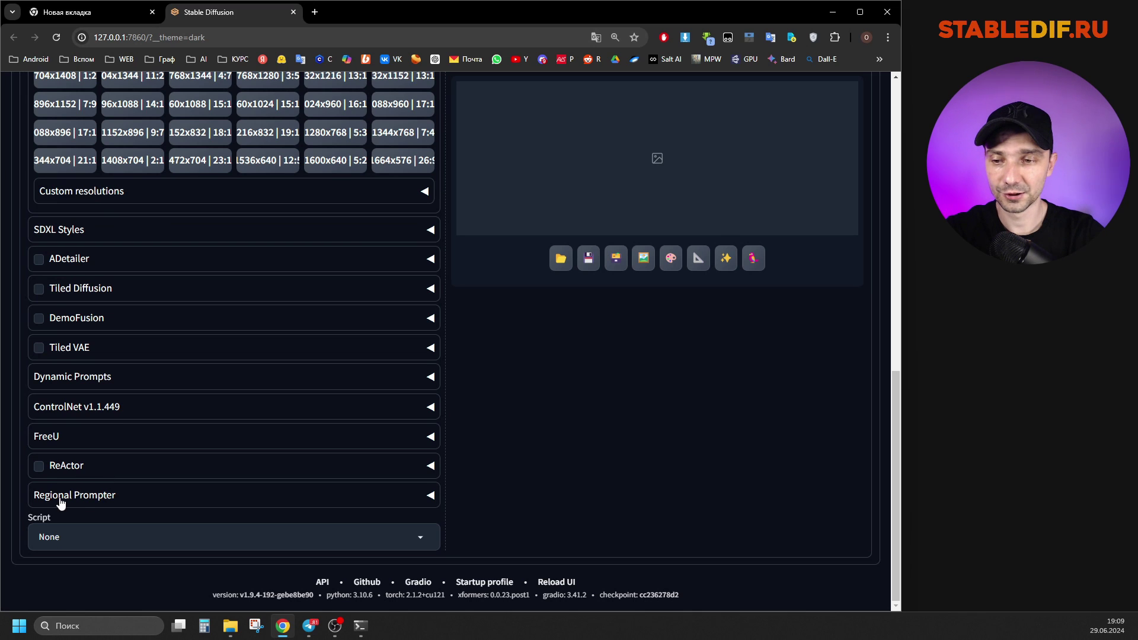
# - Look over the available txt2img scripts, including Test my prompt!, and keep the script set to None
pyautogui.click(269, 533)
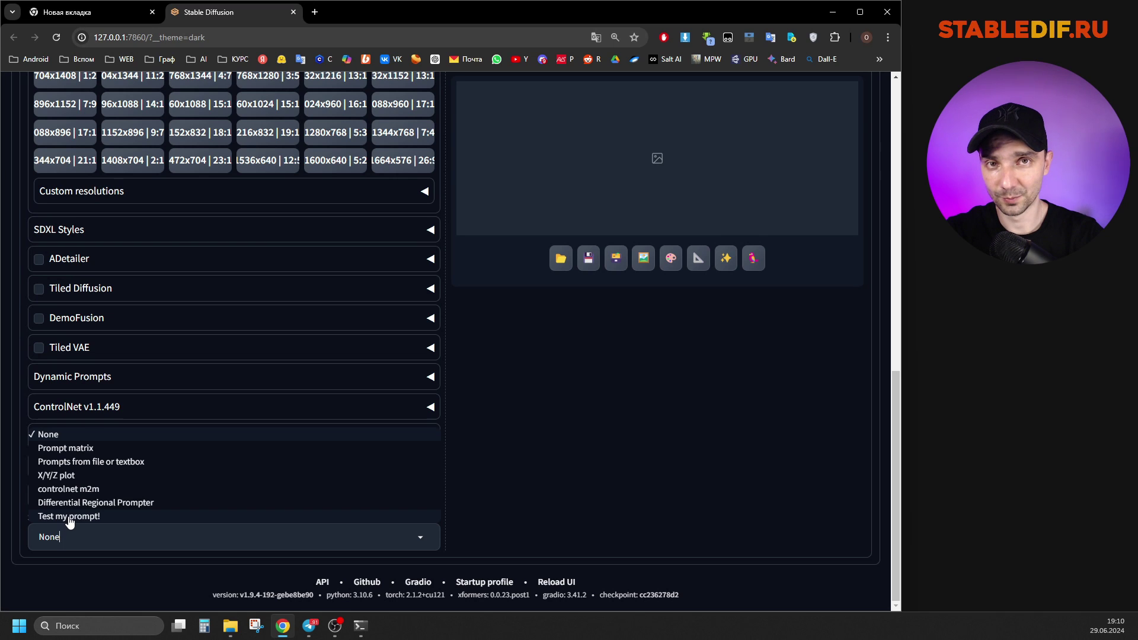
pyautogui.click(555, 502)
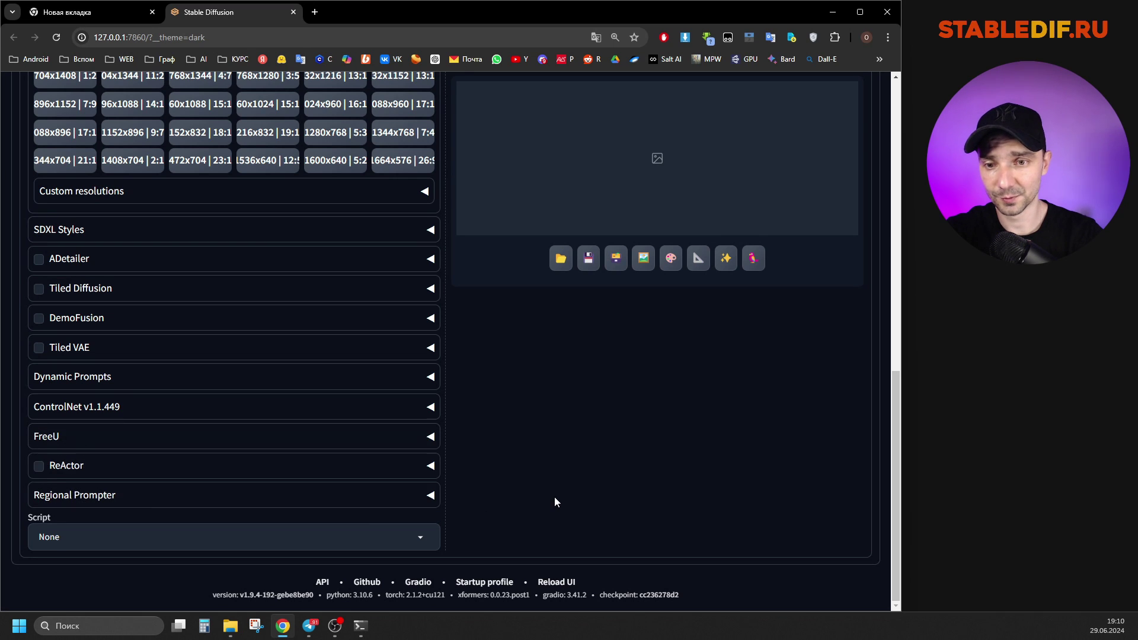
pyautogui.click(76, 519)
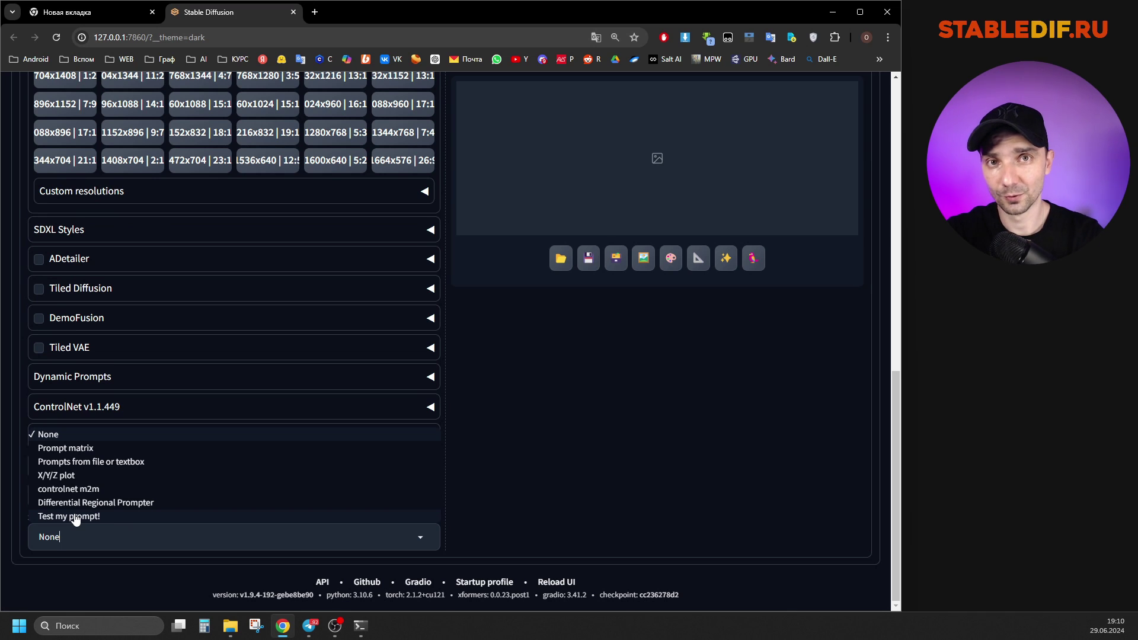
pyautogui.click(62, 434)
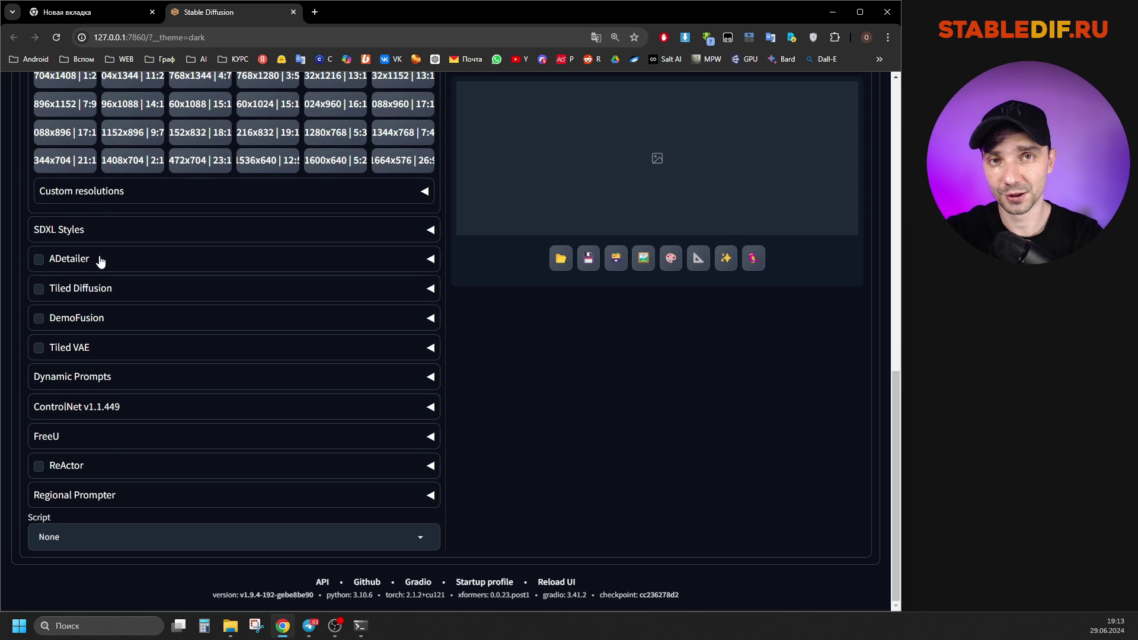
# - Expand SDXL Styles again, look through the full list of styles, and collapse the section
pyautogui.scroll(2, 101, 260)
pyautogui.click(101, 343)
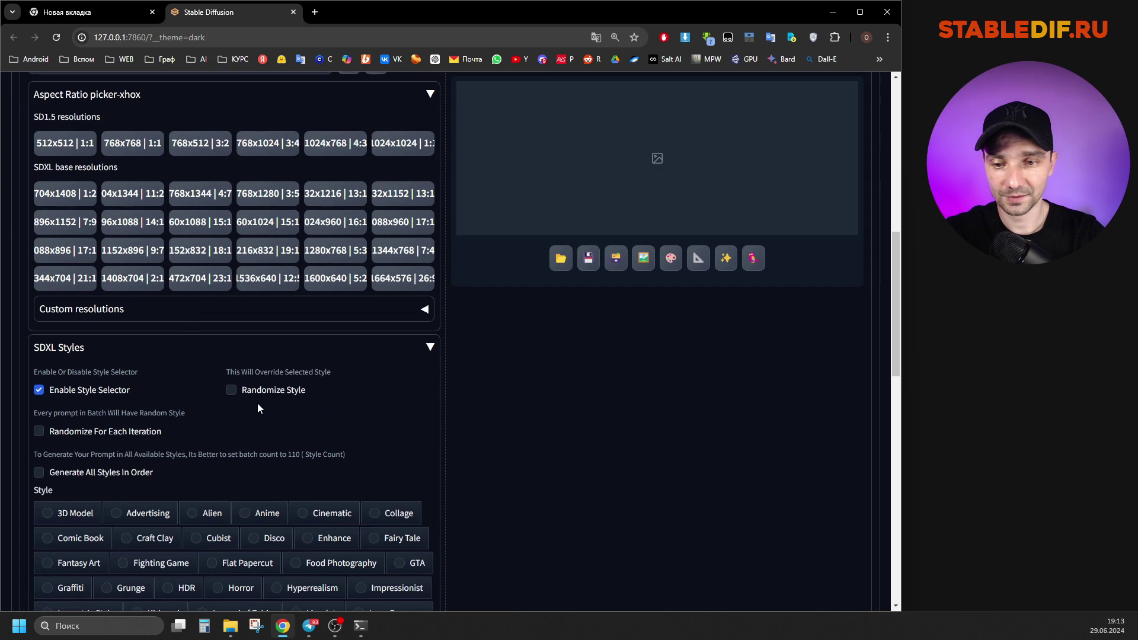
pyautogui.scroll(-6, 264, 386)
pyautogui.scroll(-4, 308, 367)
pyautogui.scroll(7, 298, 376)
pyautogui.scroll(2, 297, 376)
pyautogui.click(309, 289)
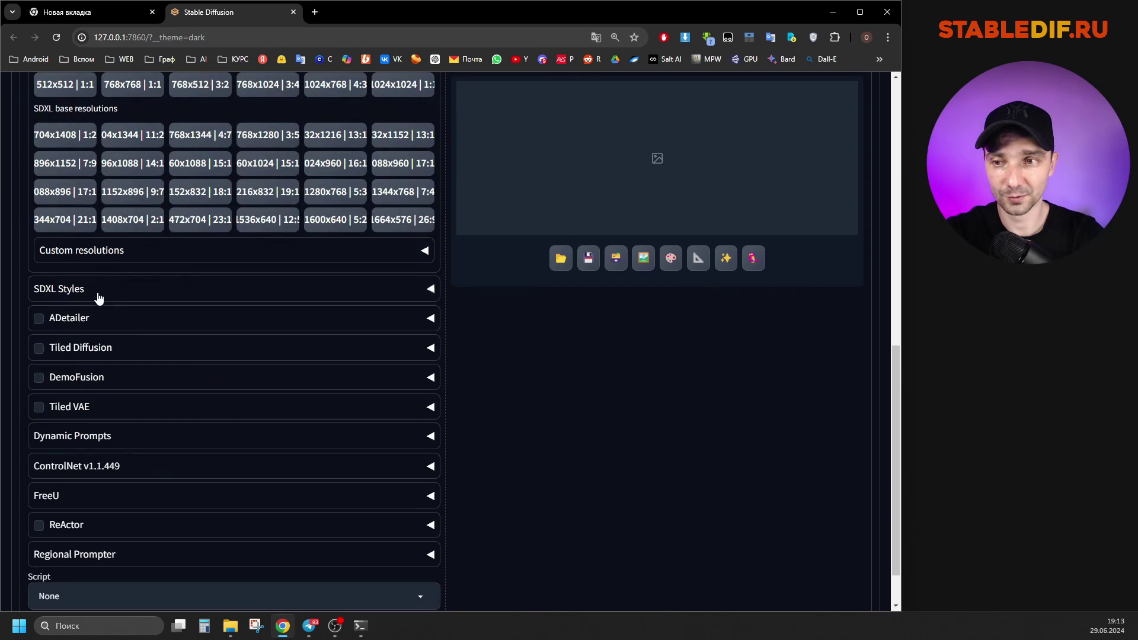
# - Add "cinematic" to the prompt after "woman in a tracksuit", then disable and re-enable that keyword's tag
pyautogui.scroll(4, 341, 416)
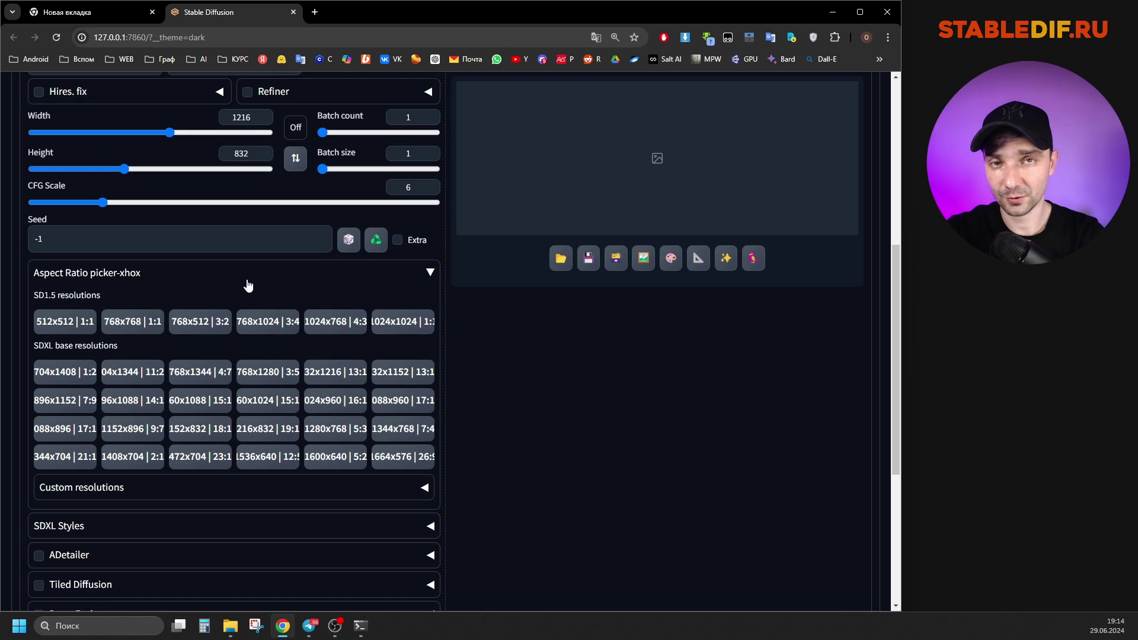
pyautogui.scroll(7, 284, 266)
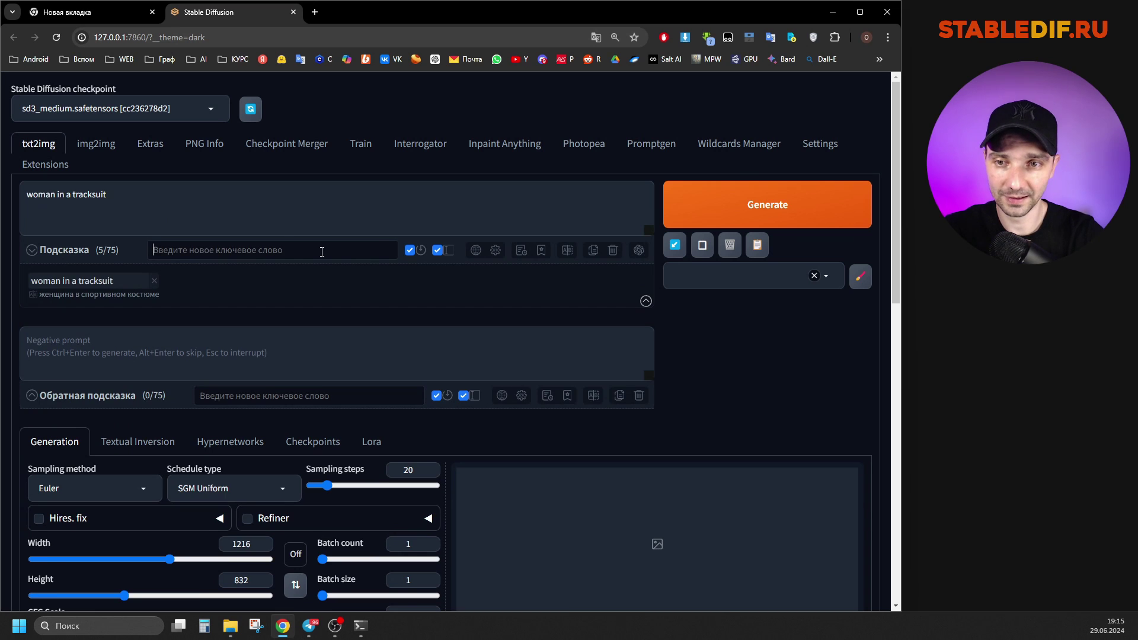
pyautogui.click(158, 201)
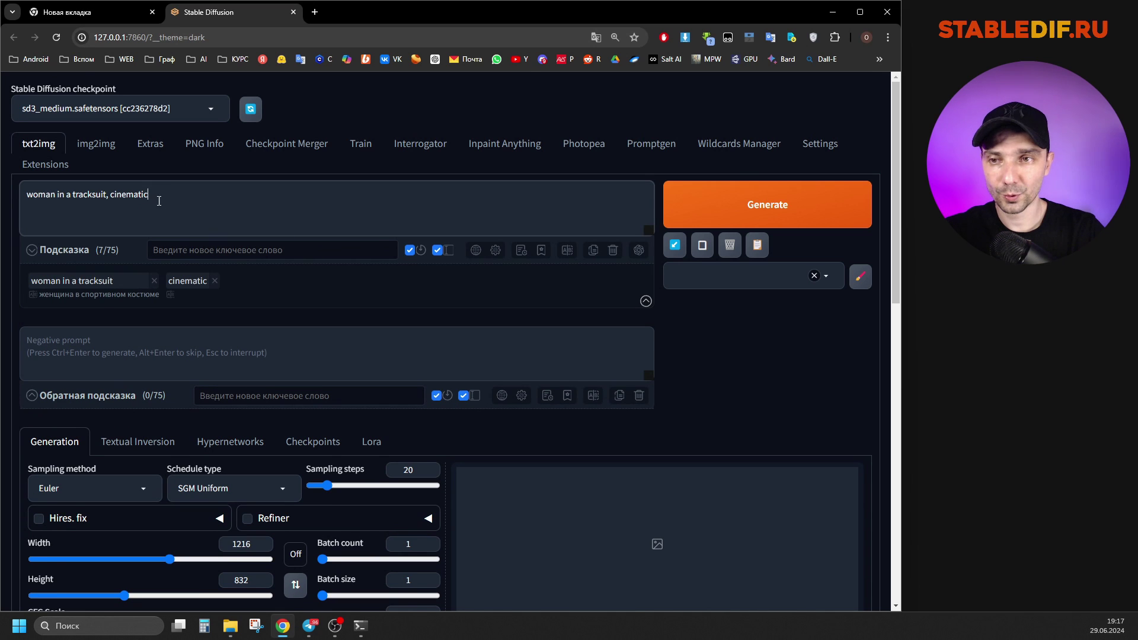
pyautogui.moveTo(187, 281)
pyautogui.mouseDown()
pyautogui.moveTo(88, 282)
pyautogui.moveTo(184, 278)
pyautogui.mouseUp()
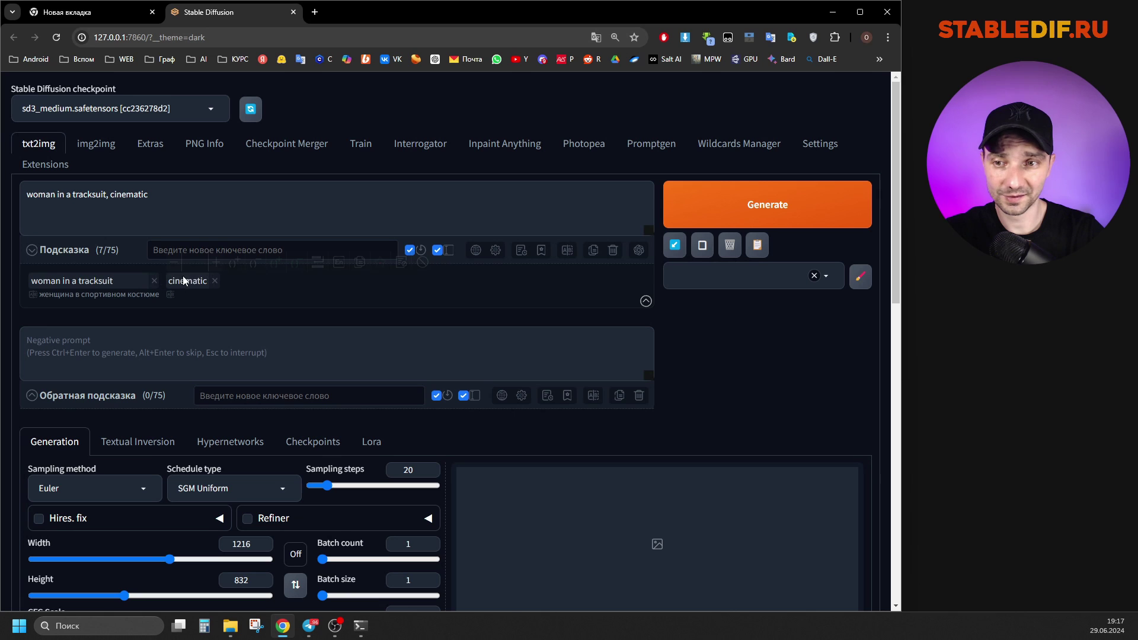
pyautogui.click(189, 281)
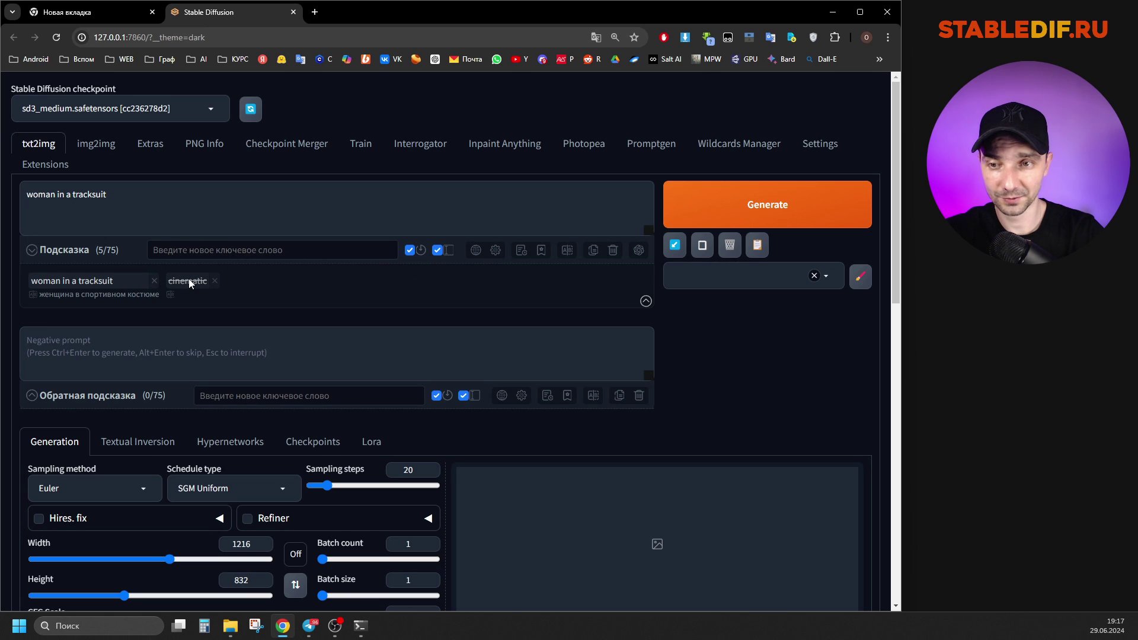
pyautogui.click(188, 279)
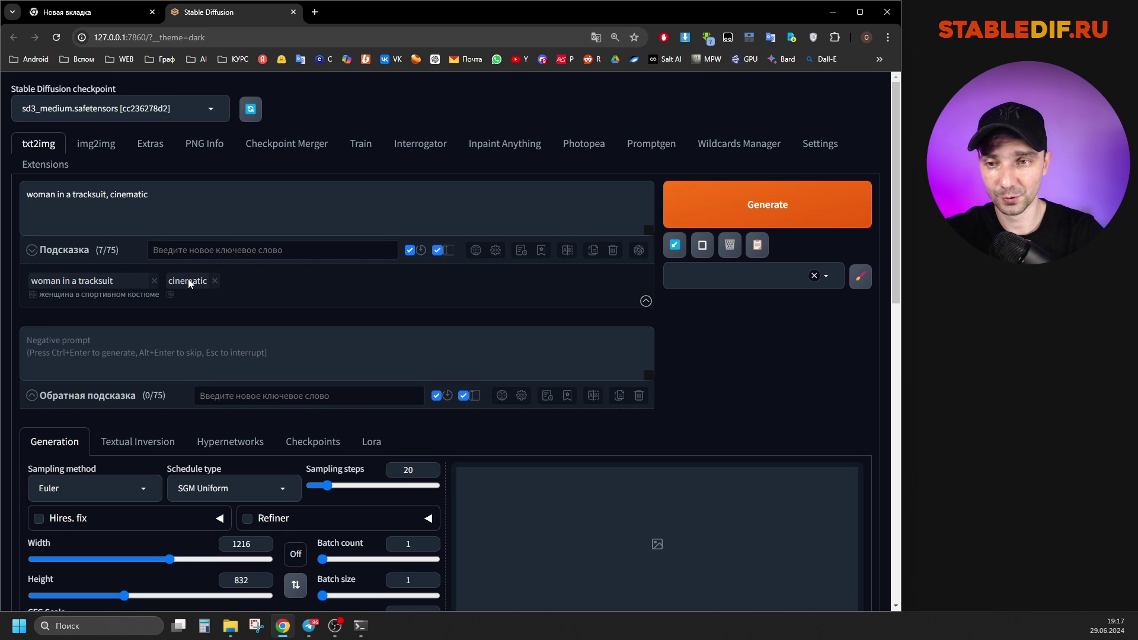
# - Browse the saved prompt styles, apply Style: artstyle-art deco and generate an image
pyautogui.click(738, 274)
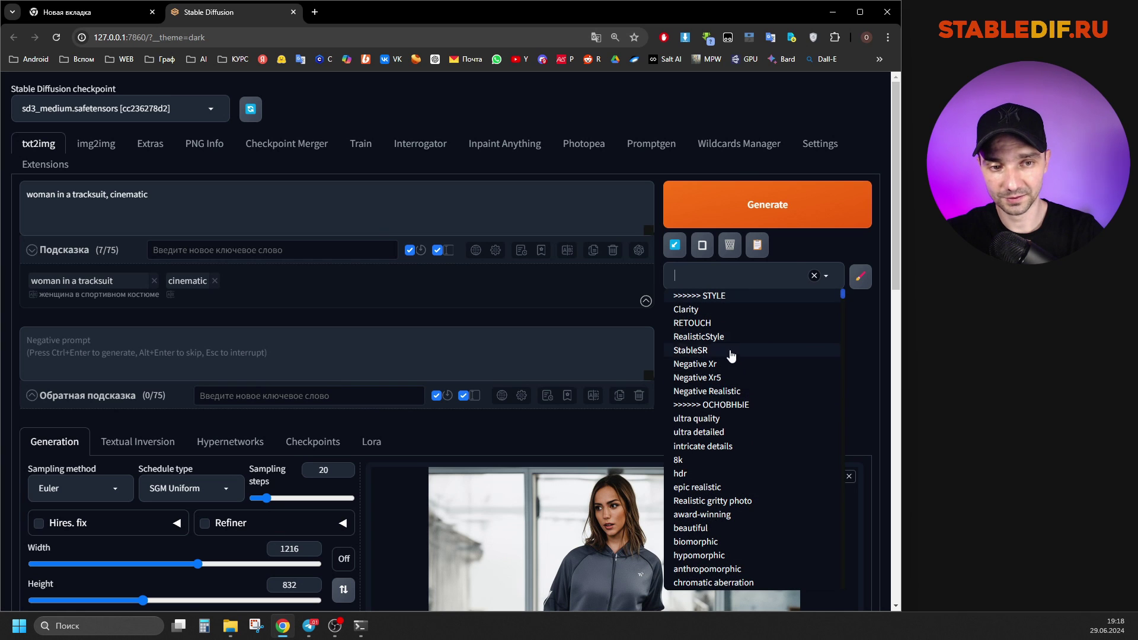
pyautogui.scroll(-10, 727, 402)
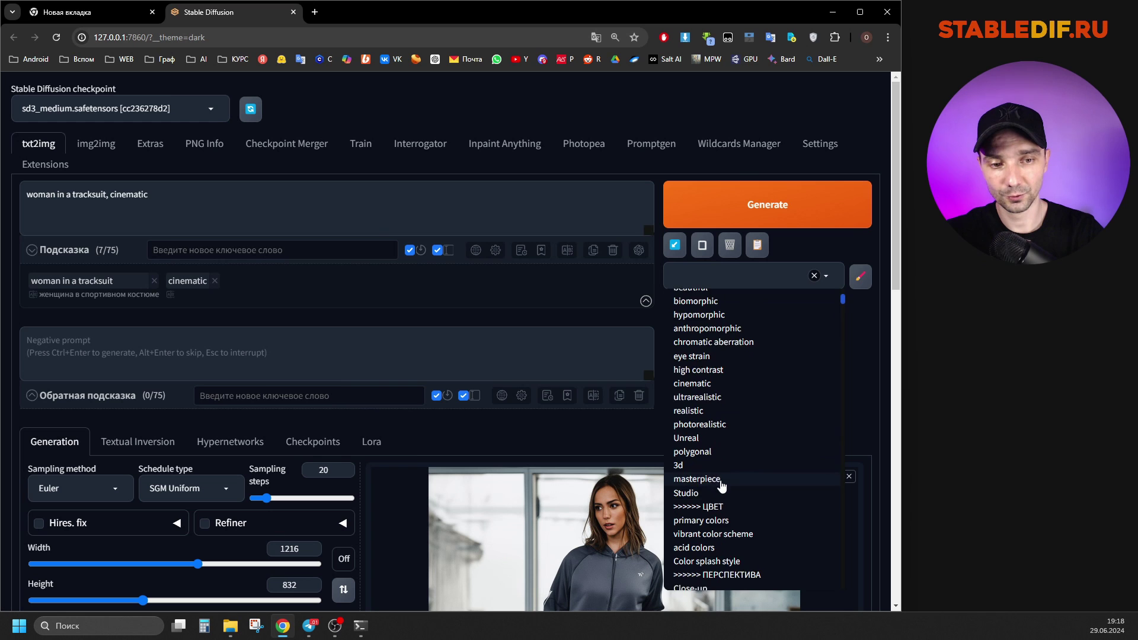
pyautogui.scroll(-15, 731, 479)
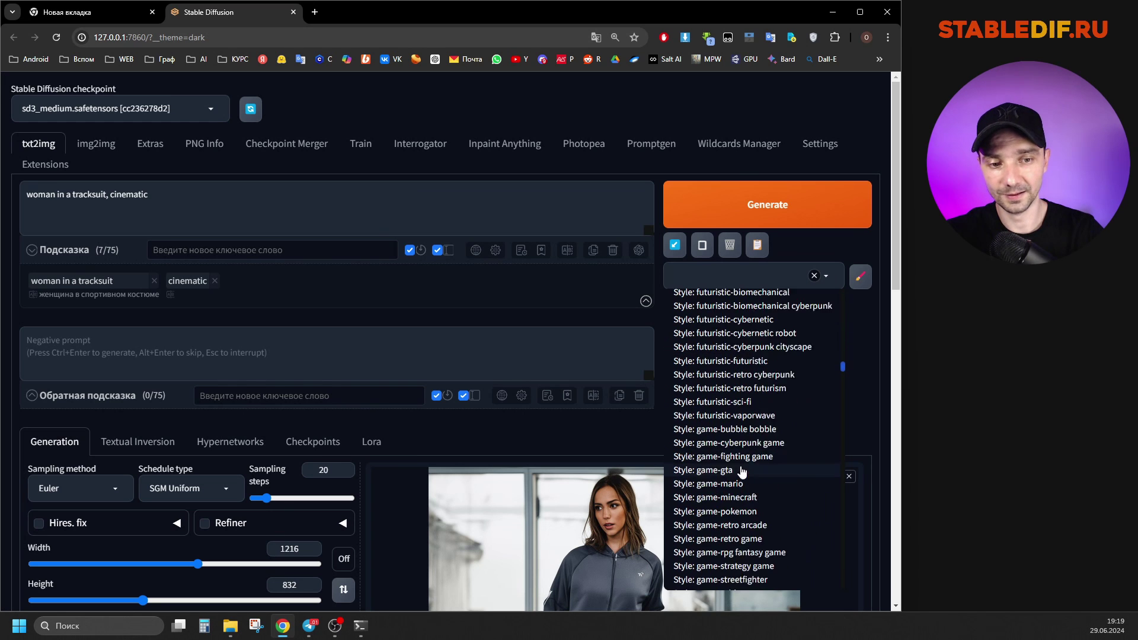
pyautogui.scroll(8, 733, 415)
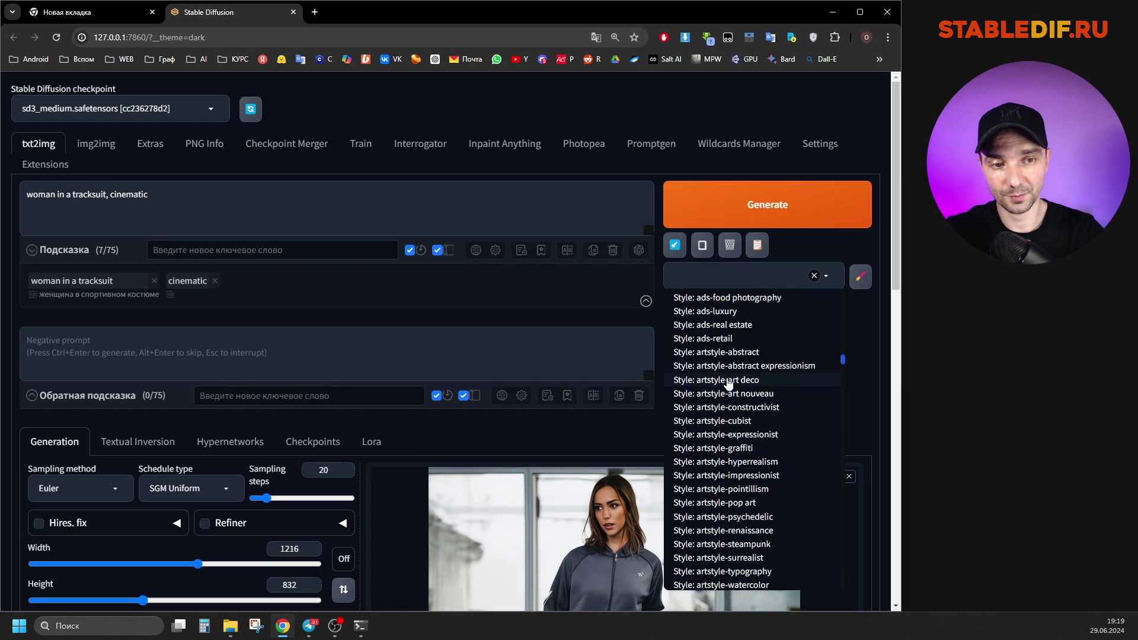
pyautogui.click(728, 384)
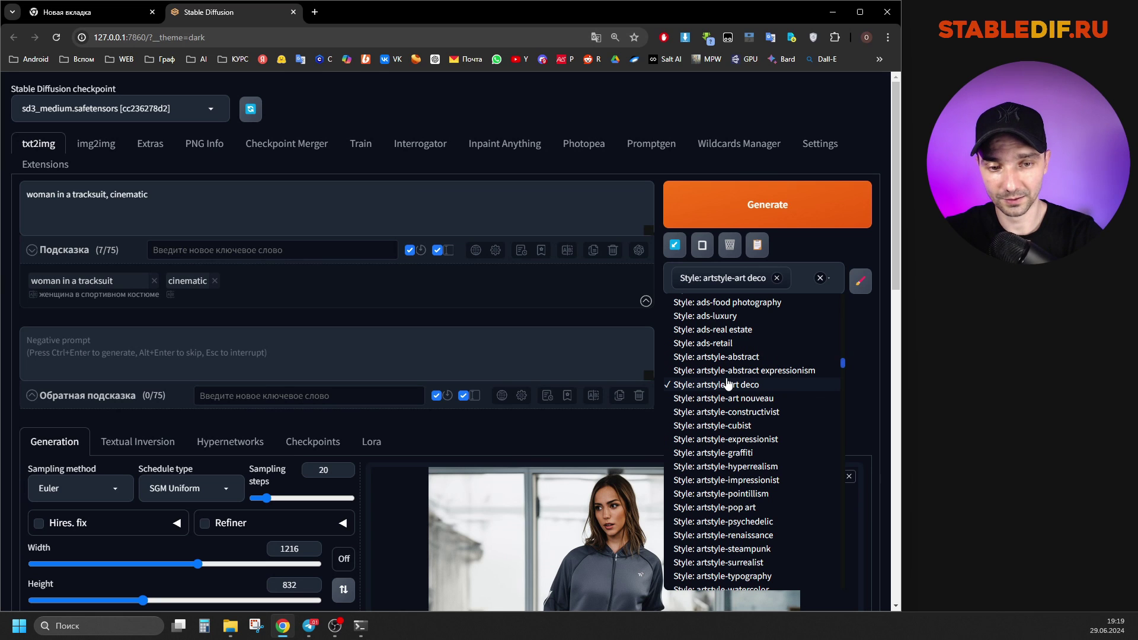
pyautogui.hotkey('ctrl', 'Return')
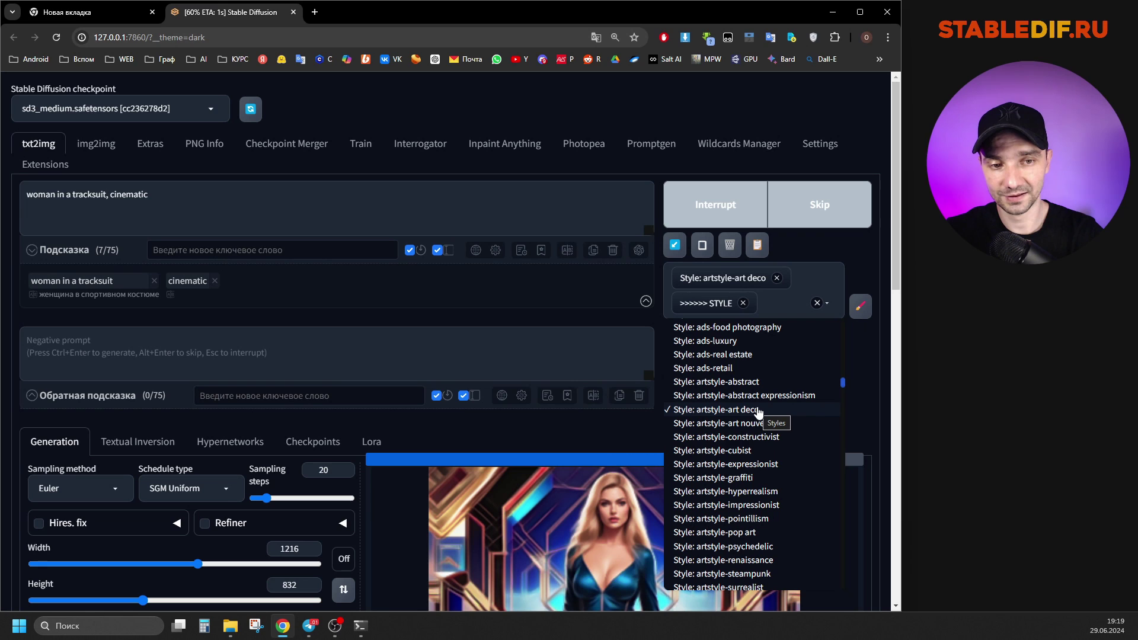
# - Replace the art deco style with artstyle-graffiti and then artstyle-watercolor, generating an image with each, and deselect the watercolor style
pyautogui.click(721, 410)
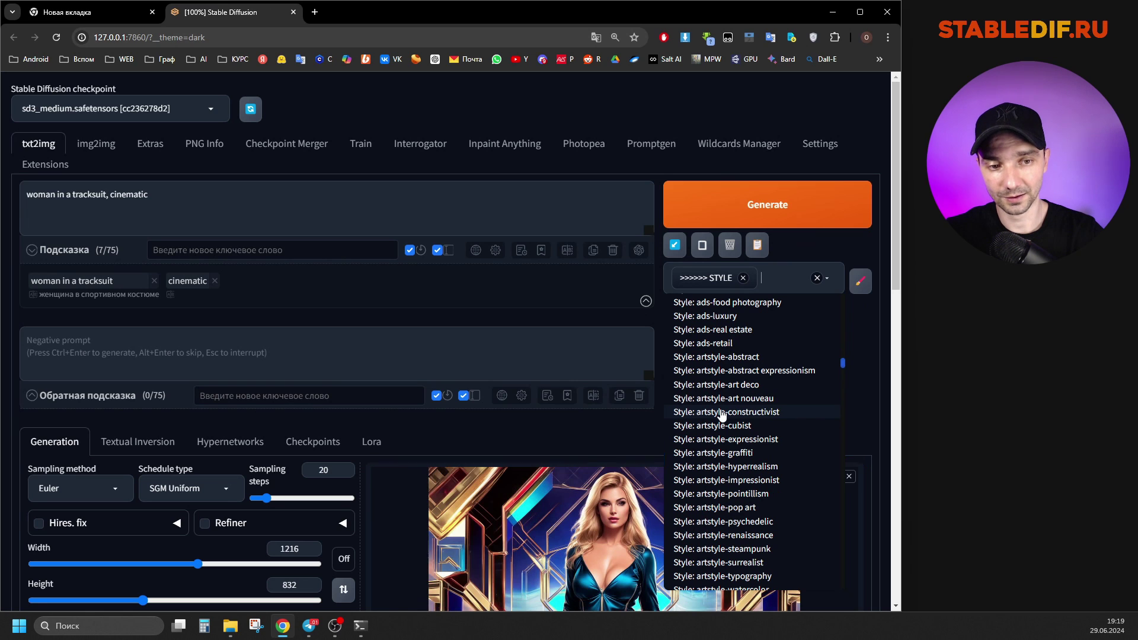
pyautogui.click(726, 454)
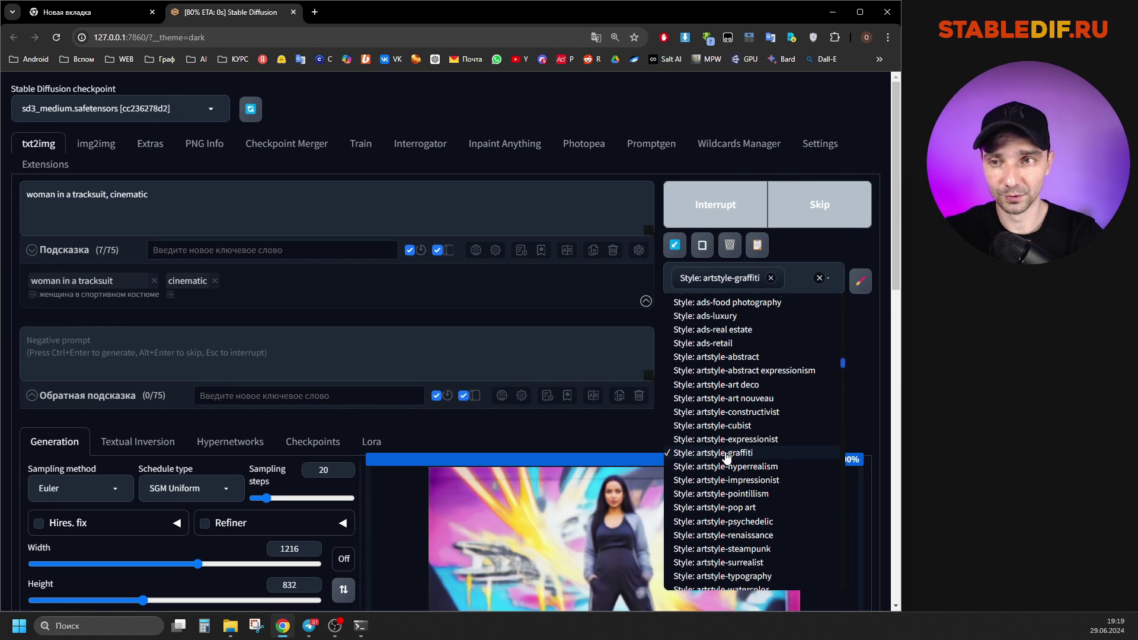
pyautogui.scroll(-3, 725, 456)
pyautogui.click(724, 438)
pyautogui.hotkey('ctrl', 'Return')
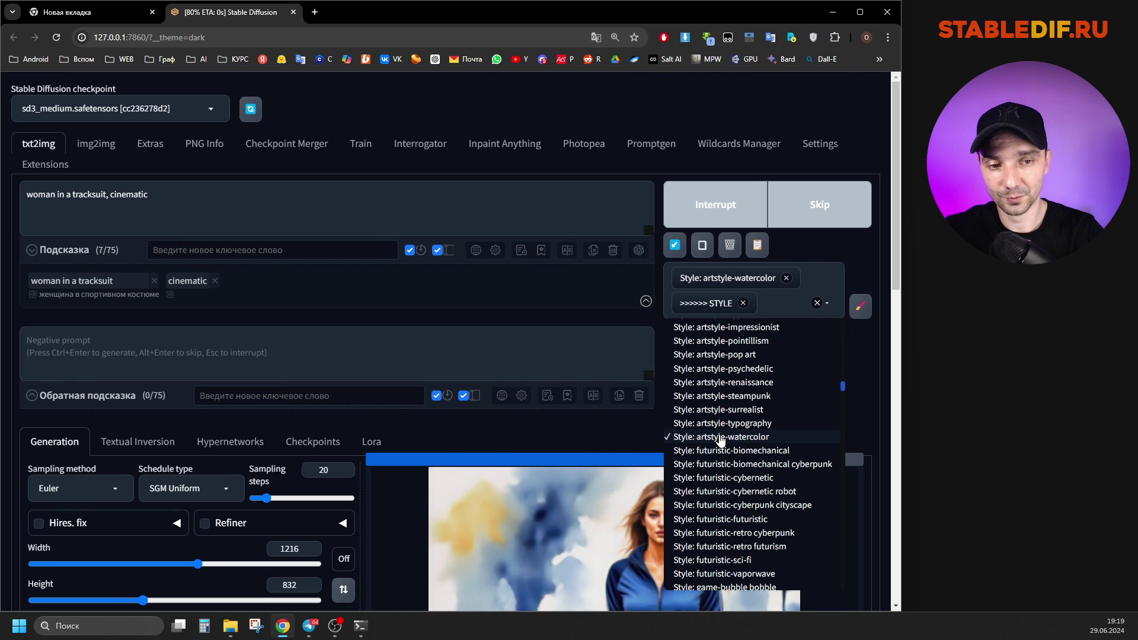
pyautogui.click(716, 438)
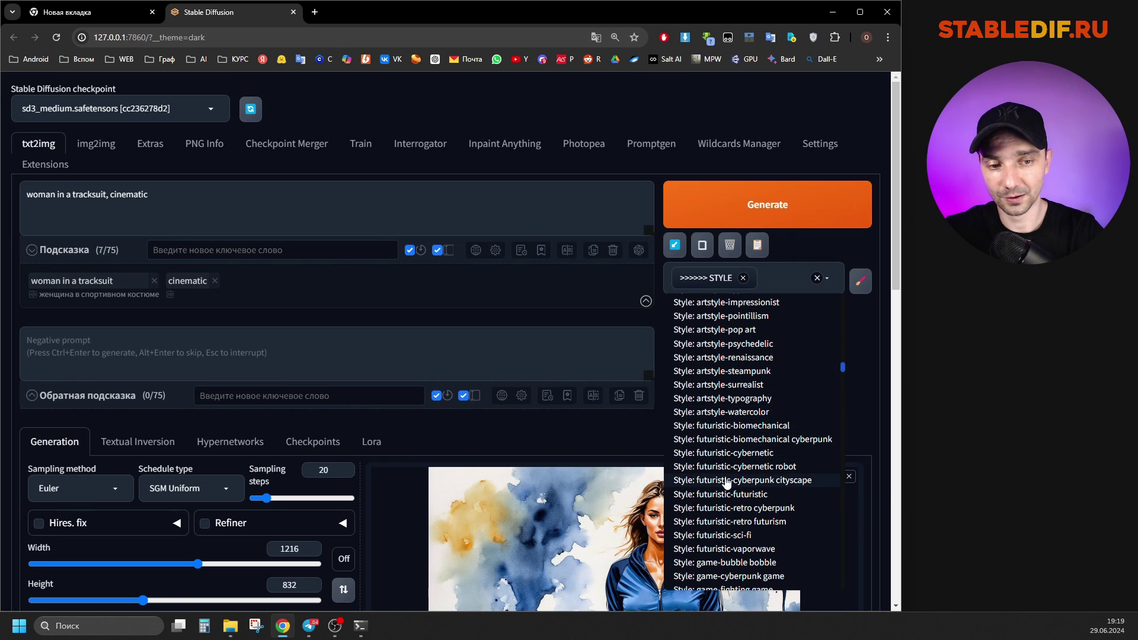
# - Review the sampling steps, CFG scale, width and height settings alongside the generated watercolor image
pyautogui.scroll(-2, 737, 445)
pyautogui.scroll(-3, 734, 438)
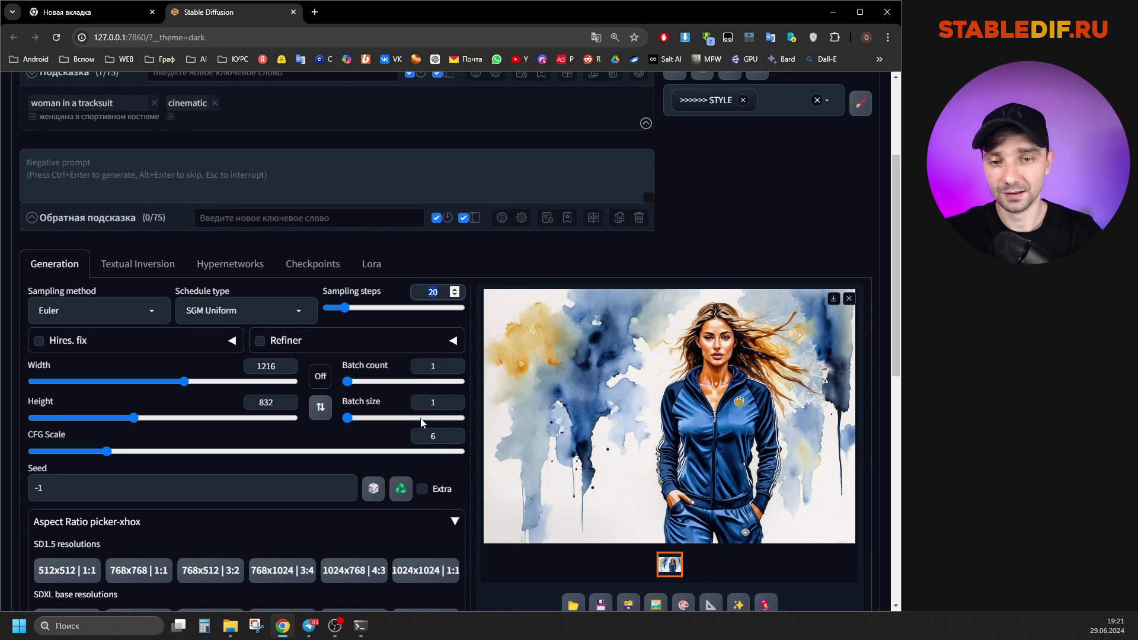
pyautogui.doubleClick(423, 442)
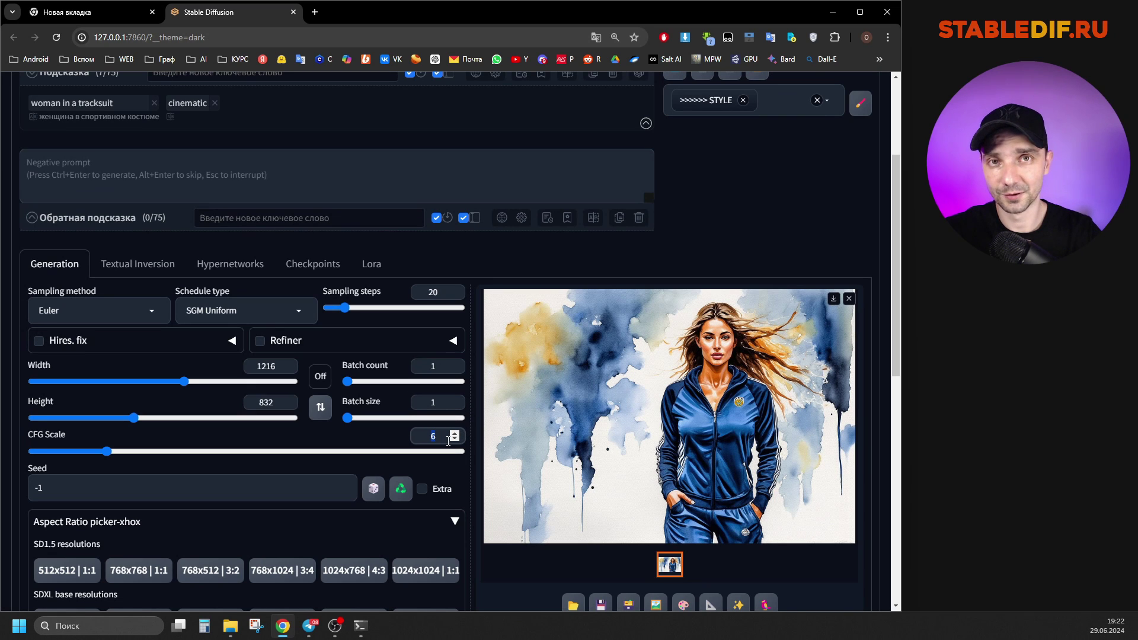
pyautogui.scroll(-2, 448, 440)
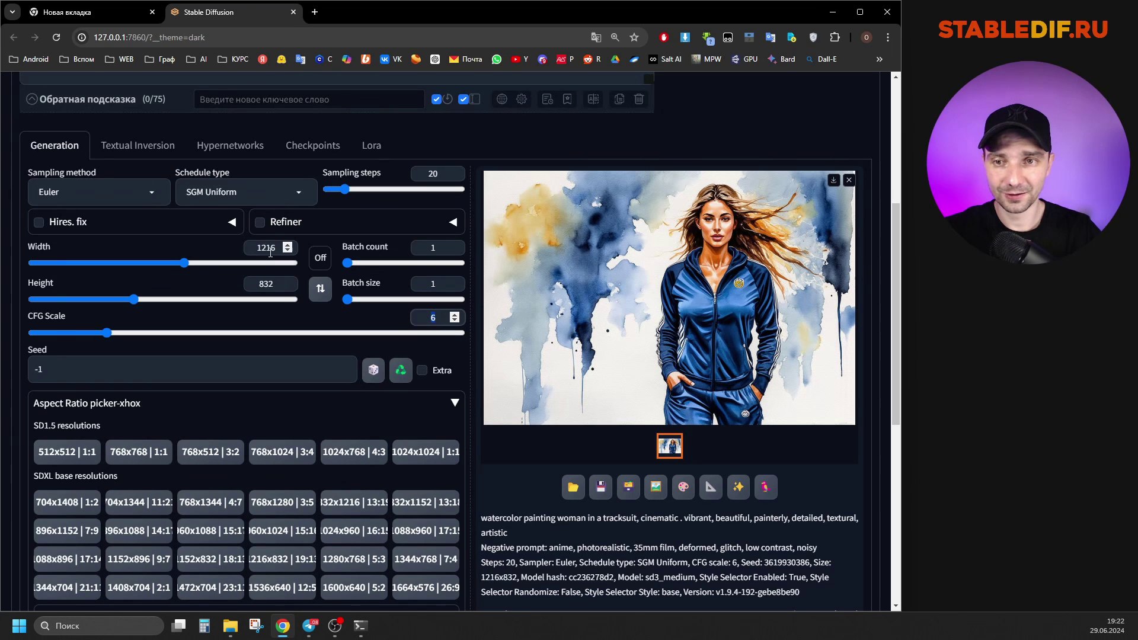
pyautogui.moveTo(257, 249); pyautogui.dragTo(275, 248)
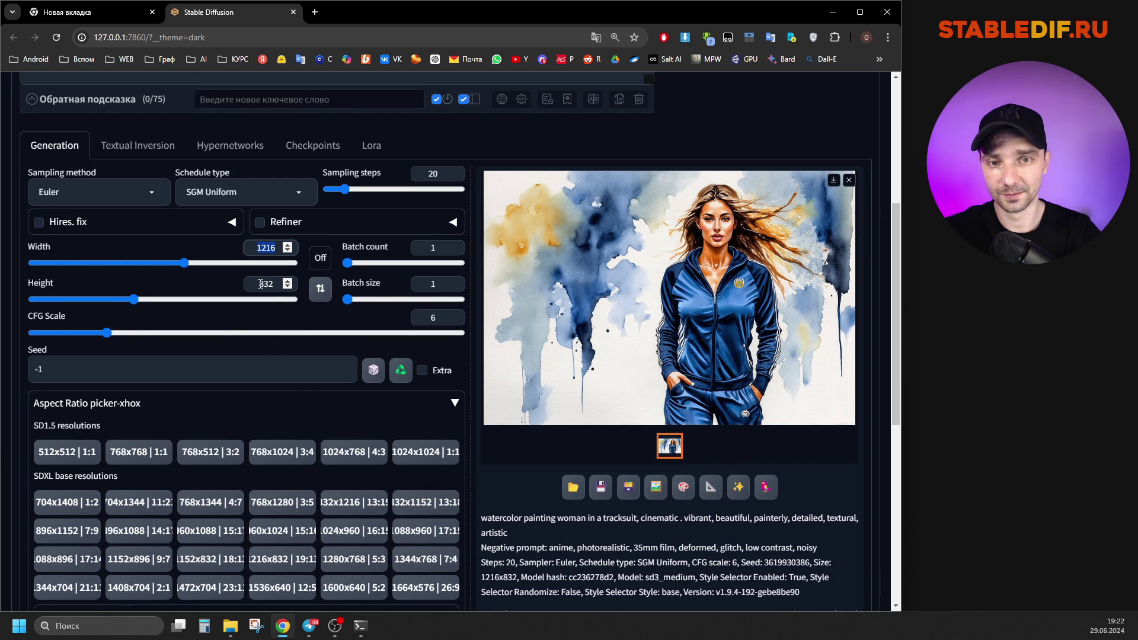
pyautogui.scroll(2, 744, 468)
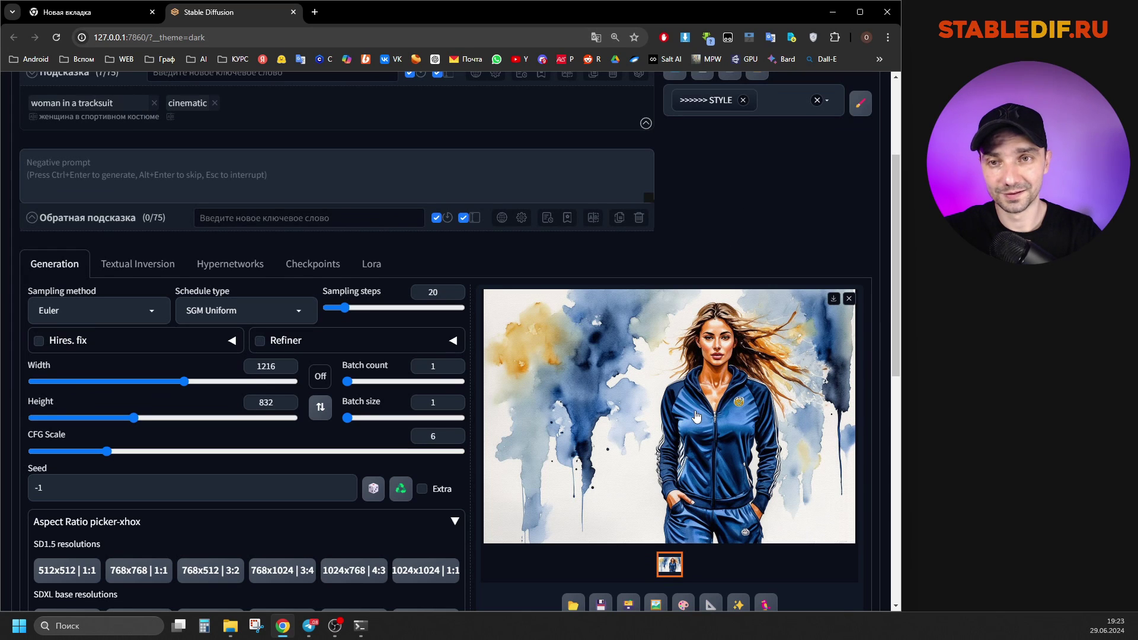
# - Send the watercolor image to img2img, generate a variation with denoising strength 0.6 and compare it with the source
pyautogui.scroll(3, 343, 280)
pyautogui.scroll(-5, 693, 409)
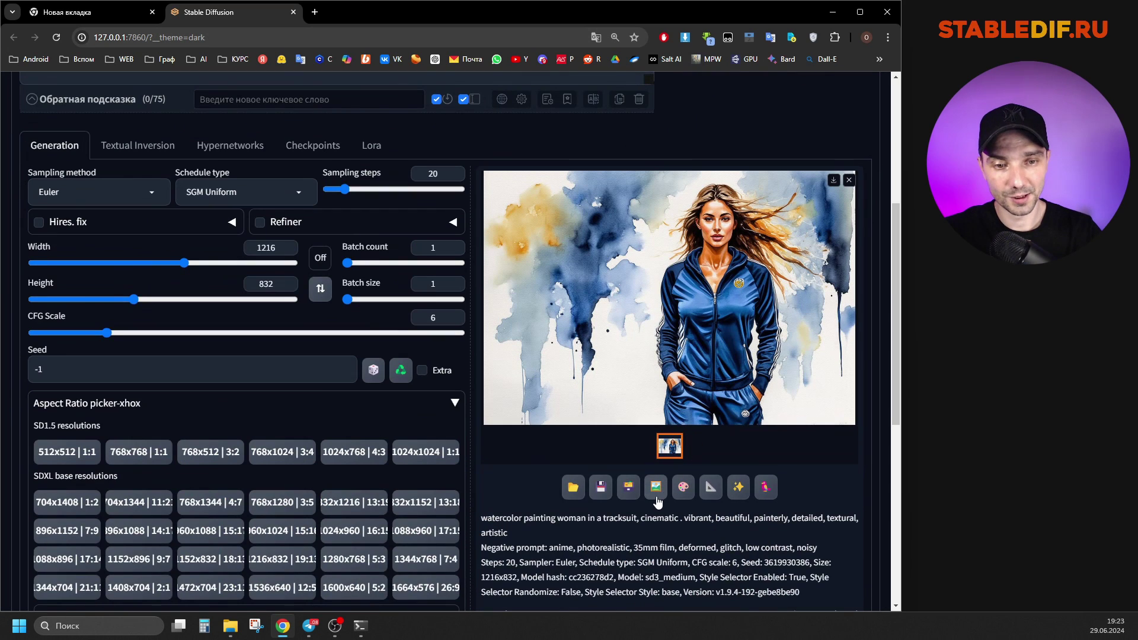
pyautogui.click(656, 488)
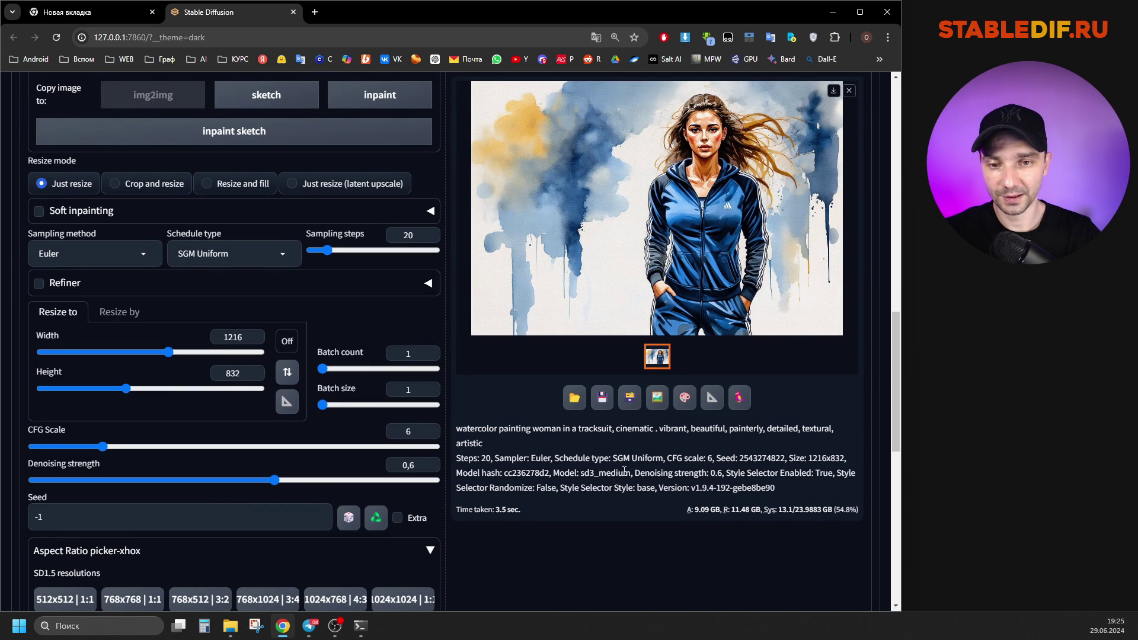
pyautogui.scroll(14, 275, 490)
pyautogui.scroll(-5, 734, 428)
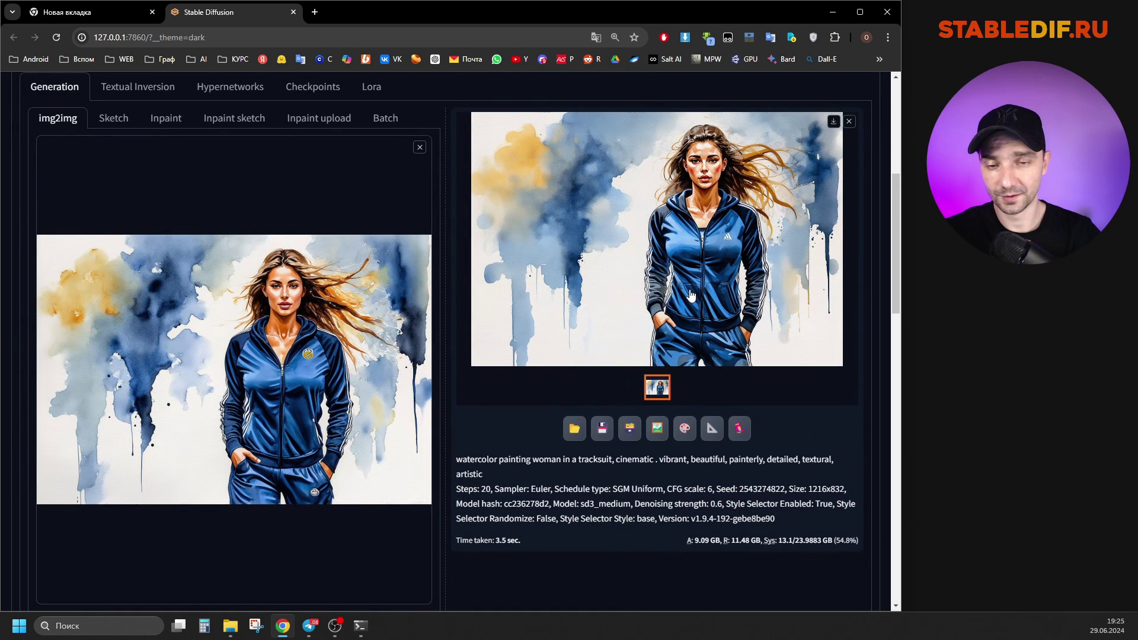
pyautogui.scroll(-1, 346, 410)
# - Switch img2img sizing to Resize by at scale 1.5, generate the enlarged image and inspect it in full-size view
pyautogui.scroll(-10, 346, 410)
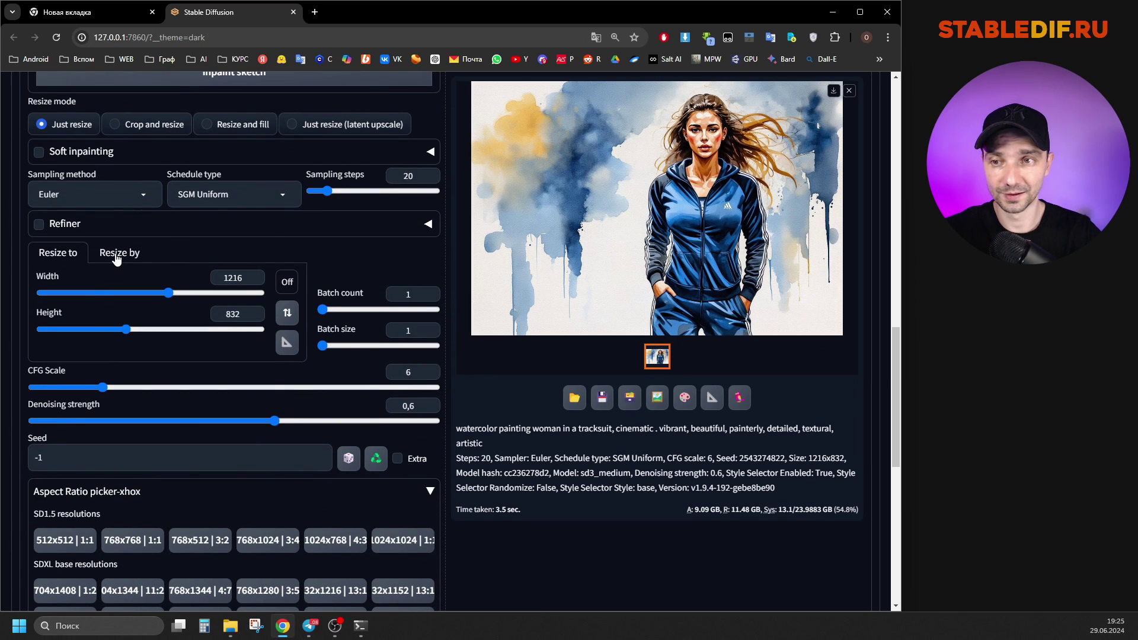
pyautogui.click(116, 255)
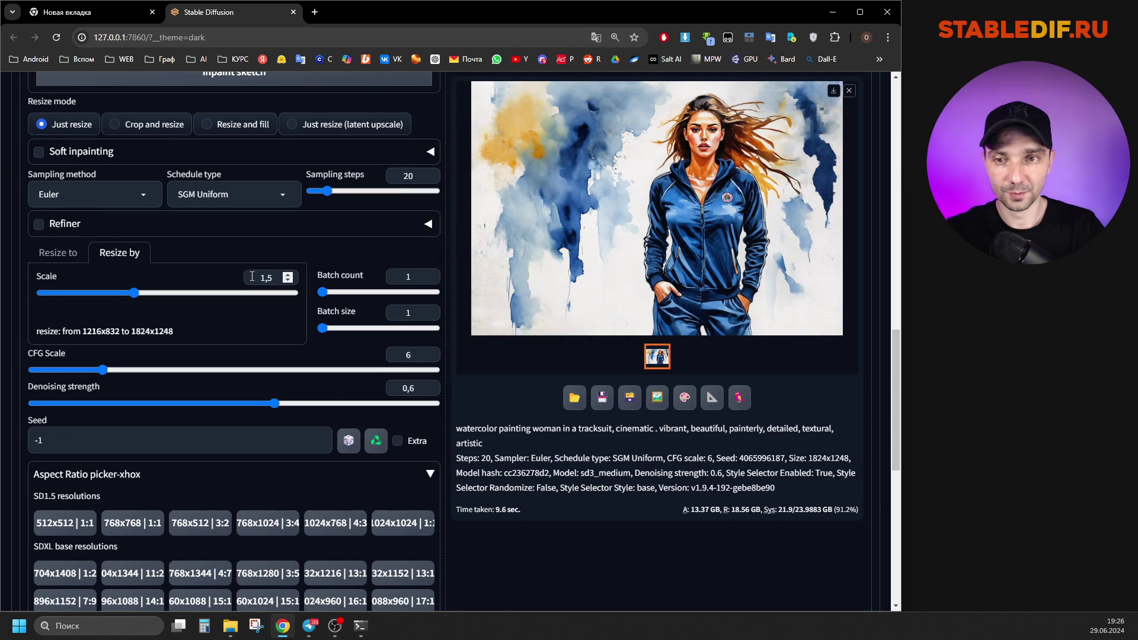
pyautogui.doubleClick(269, 278)
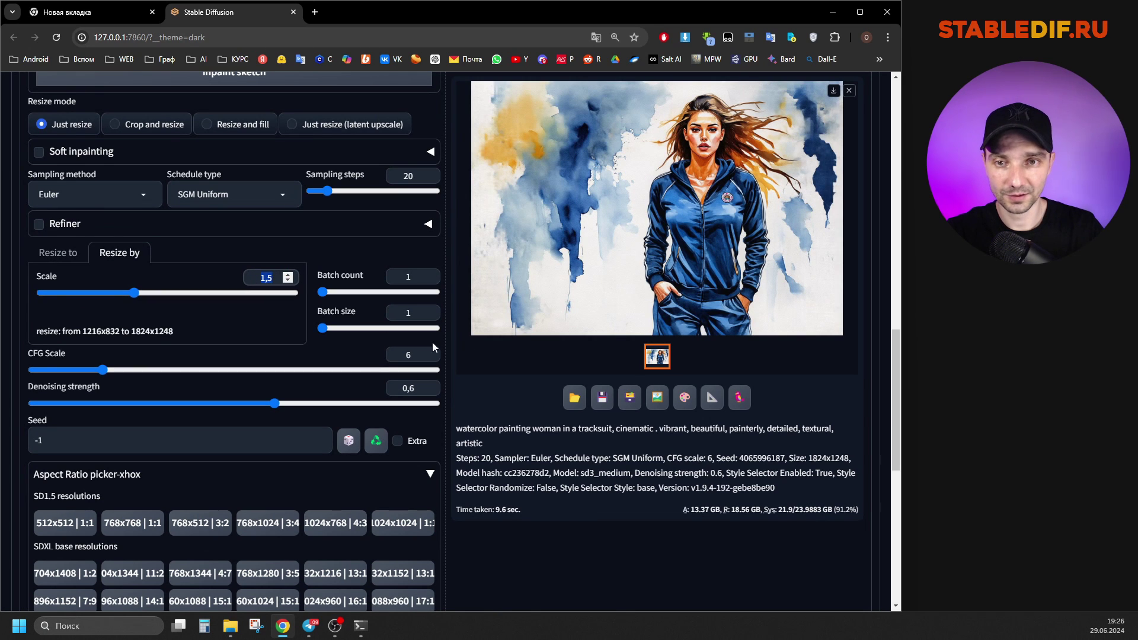
pyautogui.click(675, 256)
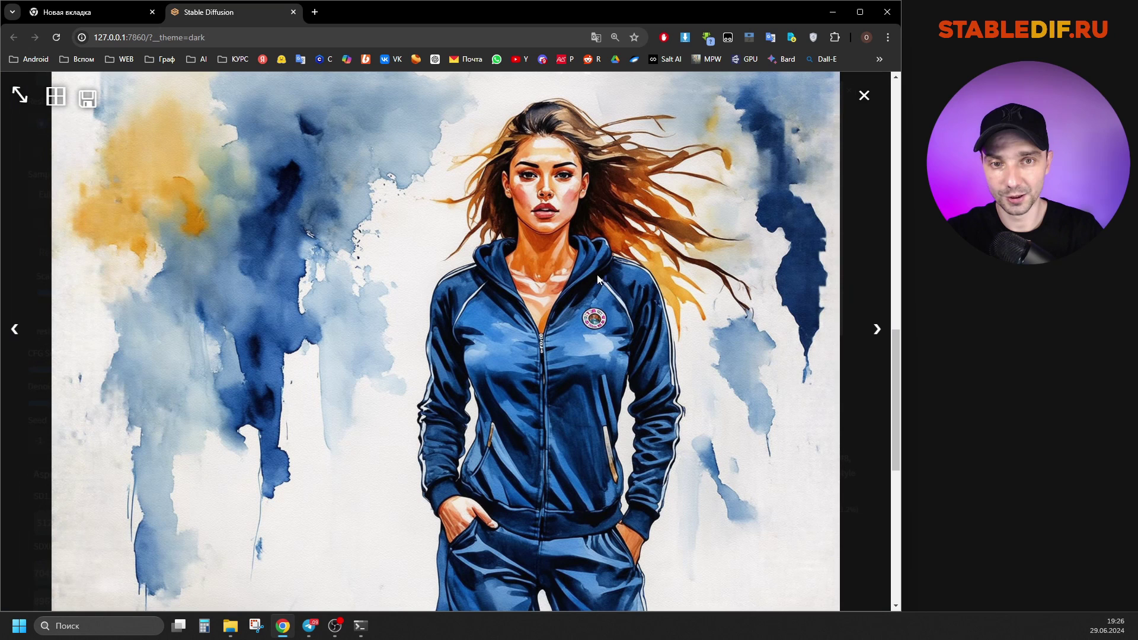
pyautogui.click(518, 447)
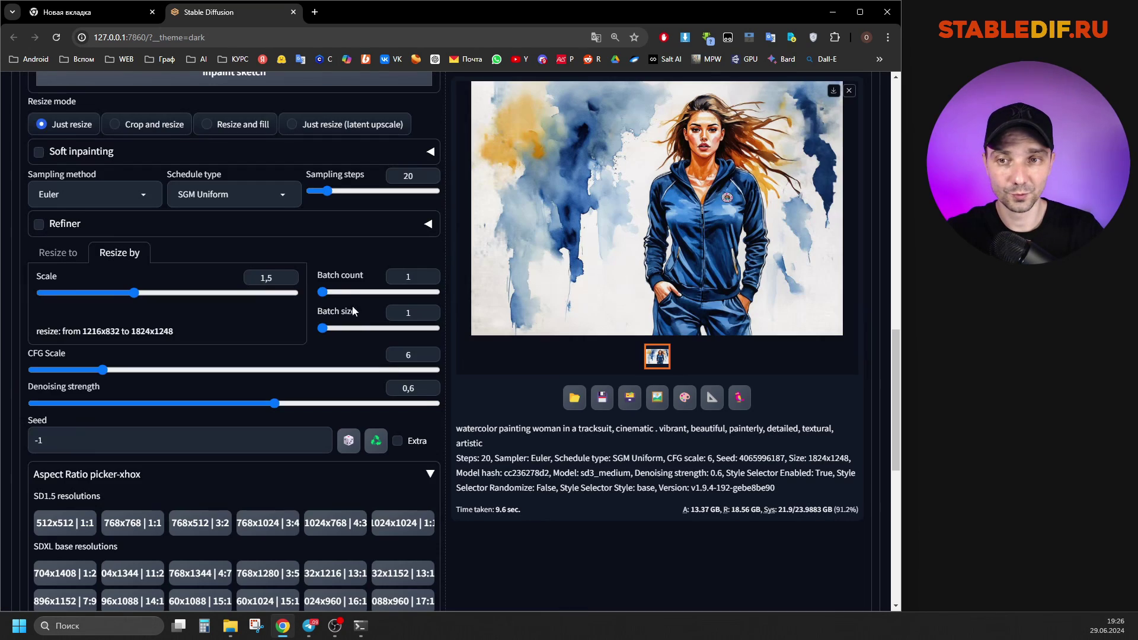
# - Switch the img2img sizing option back to Resize to
pyautogui.scroll(2, 286, 245)
pyautogui.scroll(2, 286, 250)
pyautogui.click(58, 430)
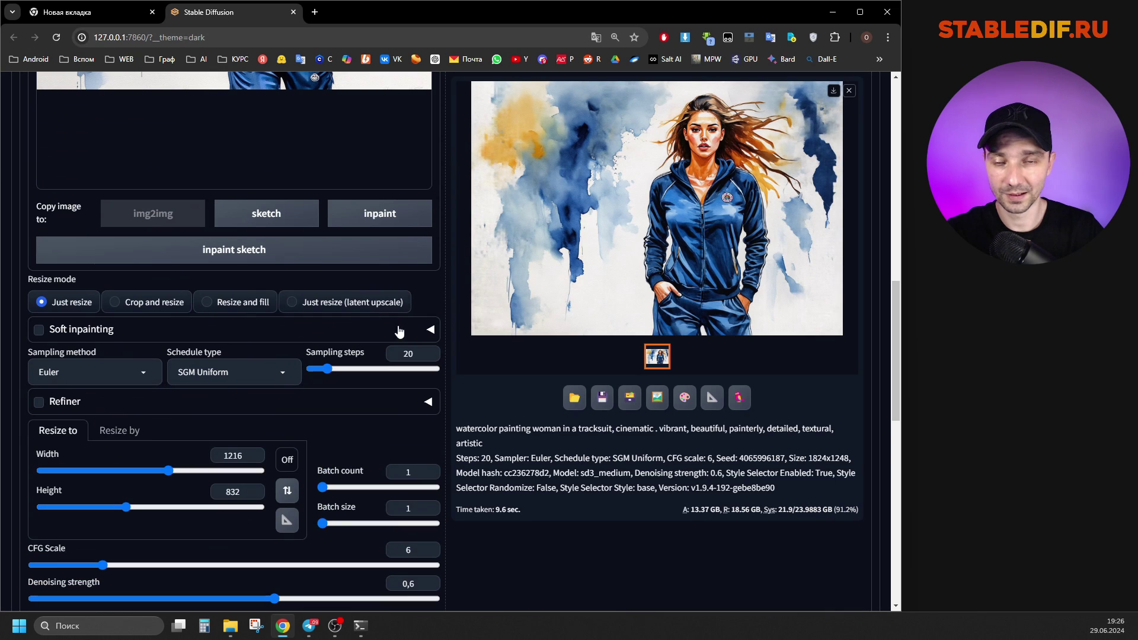
pyautogui.scroll(-4, 592, 250)
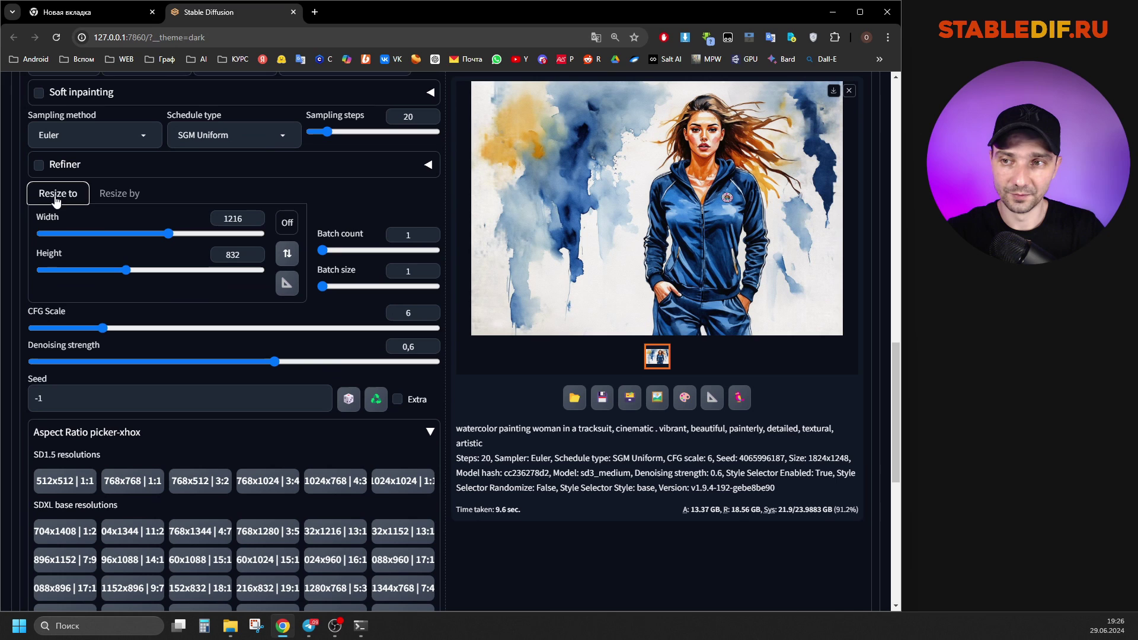
# - Select the Ultimate SD upscale script for img2img and keep its target size type at Scale from image size
pyautogui.scroll(-8, 79, 218)
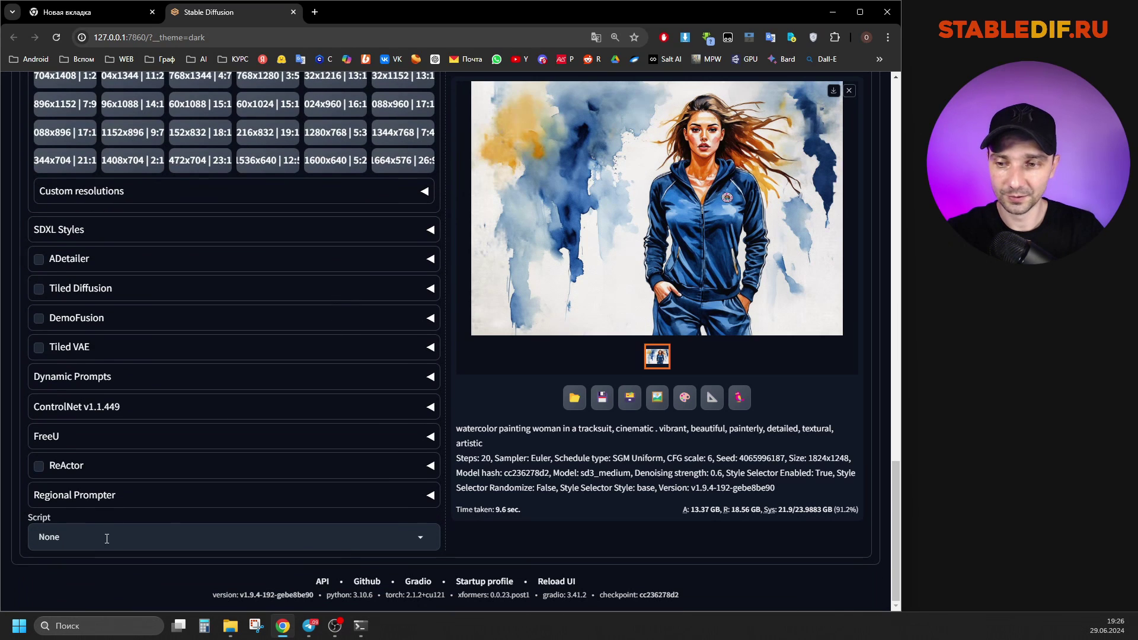
pyautogui.click(106, 540)
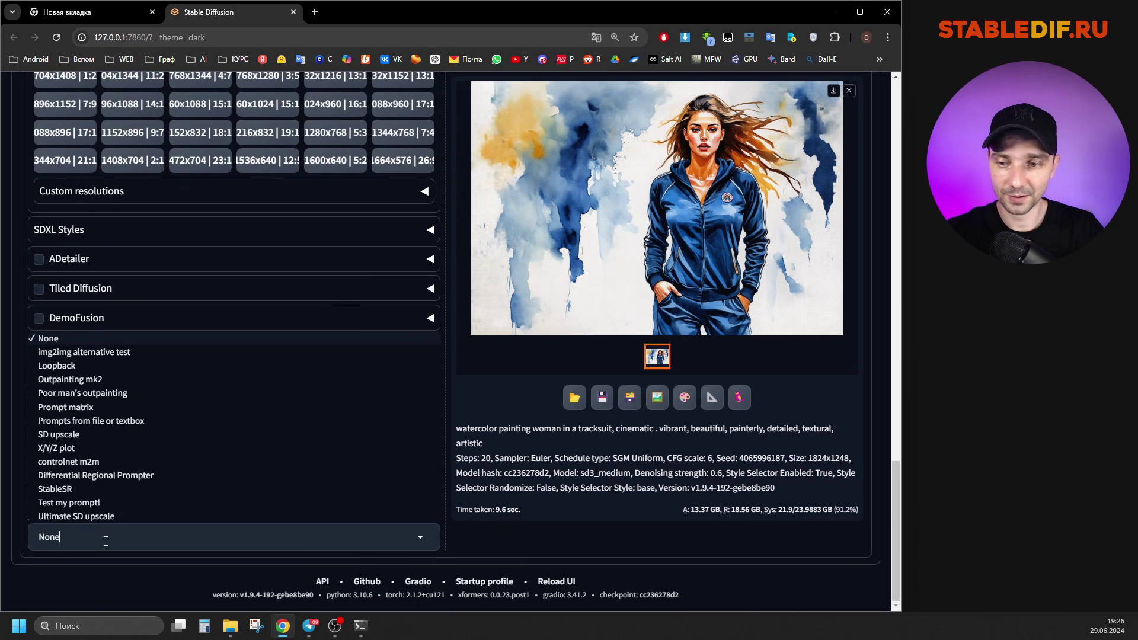
pyautogui.click(67, 520)
pyautogui.scroll(-5, 89, 385)
pyautogui.click(61, 302)
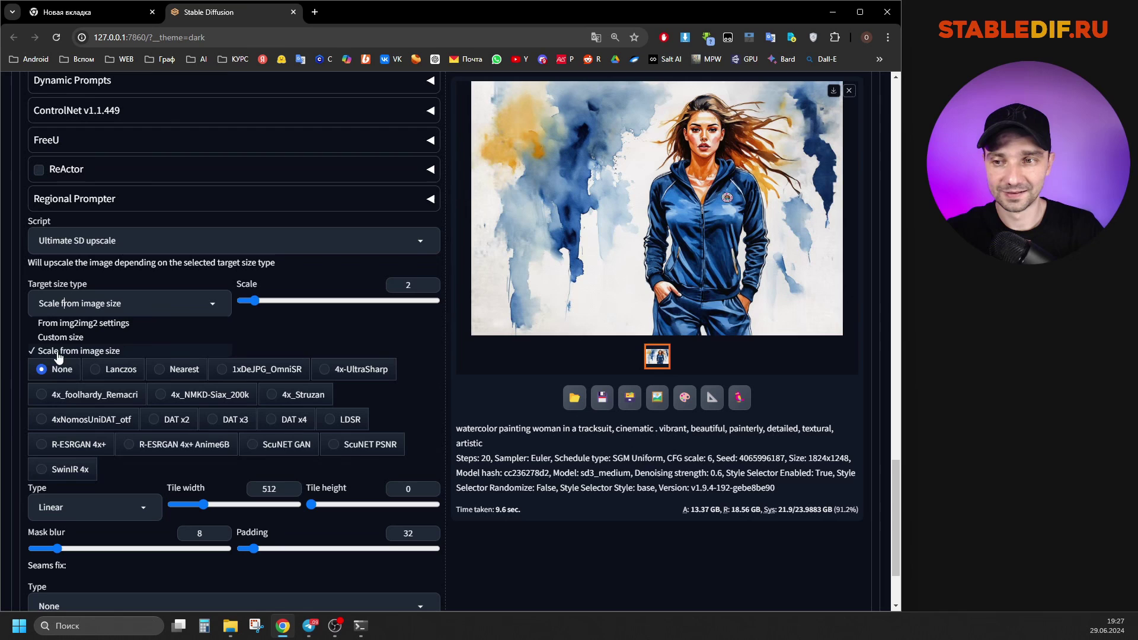
pyautogui.click(88, 352)
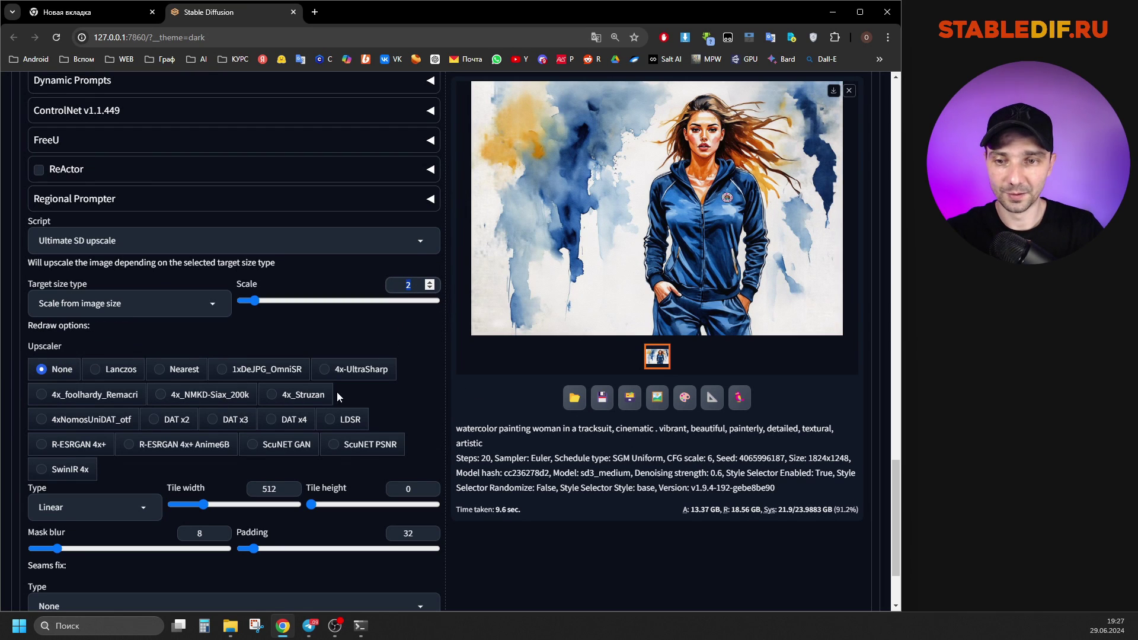
# - Upscale the watercolor woman image with 4x_NMKD-Siax_200k, tile width 1024 and denoising strength 0.4, and inspect the result in full size
pyautogui.click(202, 398)
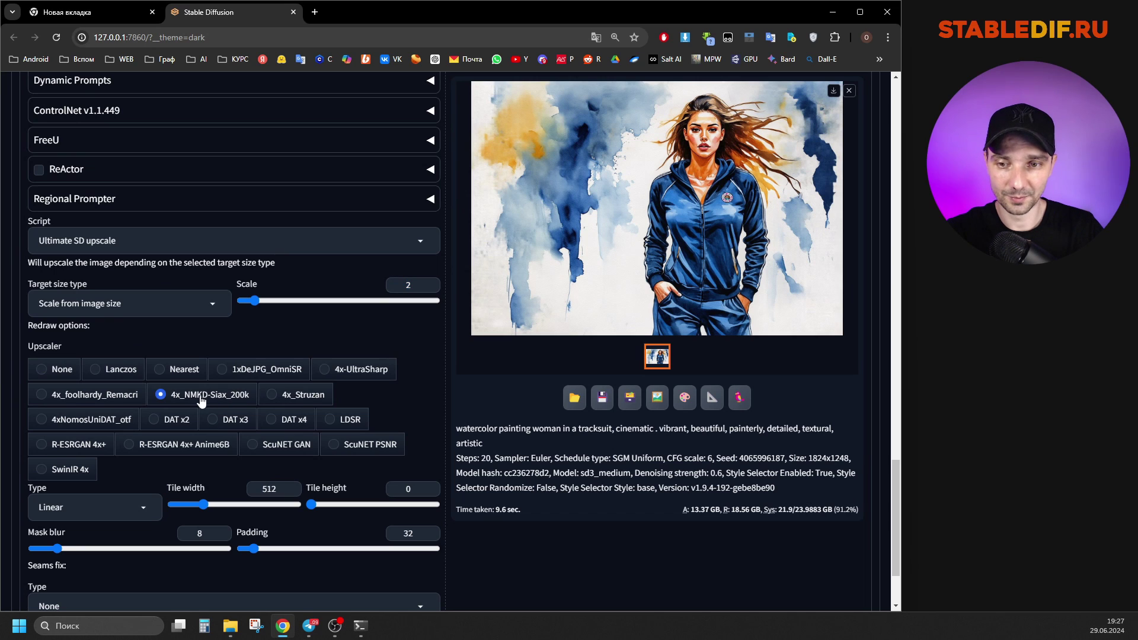
pyautogui.scroll(-2, 354, 383)
pyautogui.moveTo(203, 391); pyautogui.dragTo(227, 396)
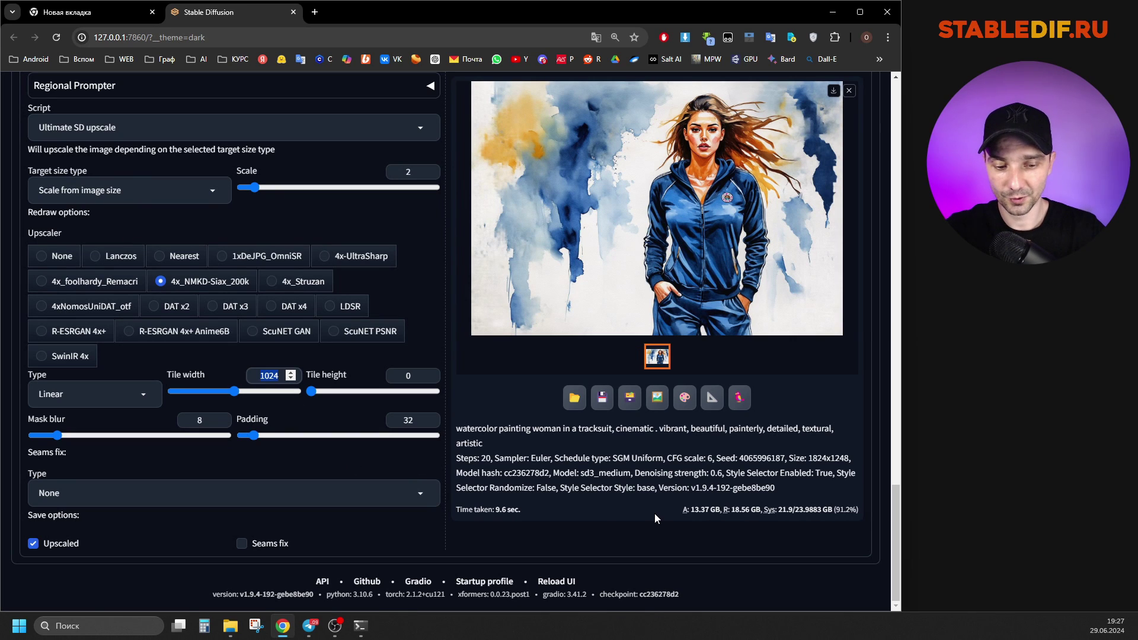
pyautogui.hotkey('ctrl', 'Return')
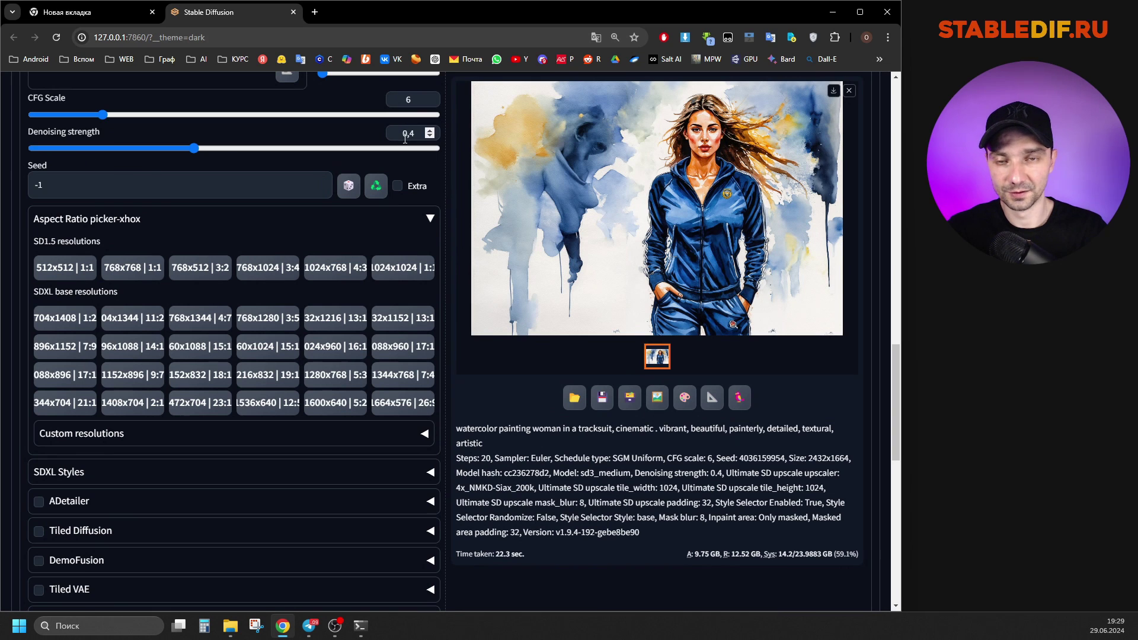
pyautogui.click(593, 207)
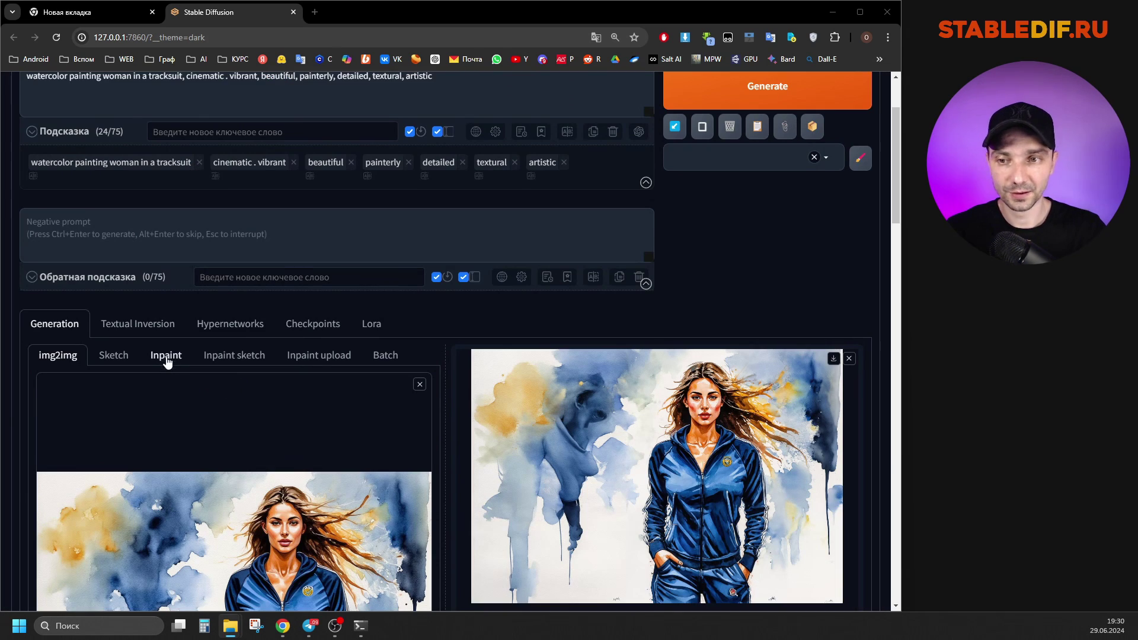
# - Load the blue sports car image into Inpaint and mask the two front bumper areas below its headlights
pyautogui.click(167, 359)
pyautogui.moveTo(895, 217); pyautogui.dragTo(395, 418)
pyautogui.scroll(-2, 454, 329)
pyautogui.scroll(4, 454, 328)
pyautogui.scroll(-6, 454, 329)
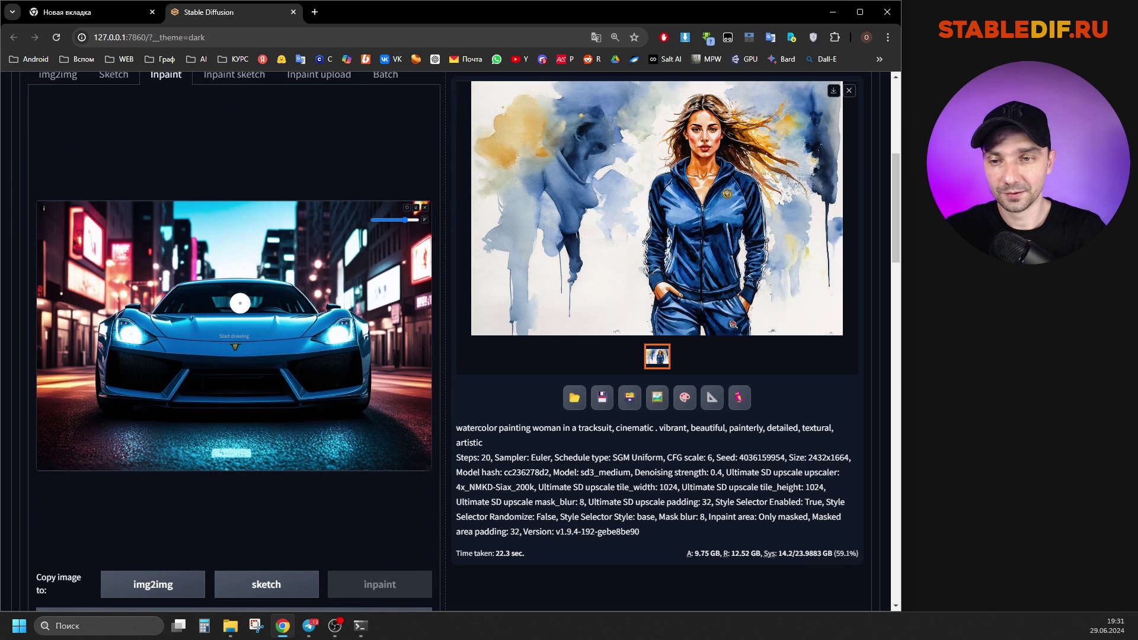
pyautogui.moveTo(162, 370)
pyautogui.mouseDown()
pyautogui.moveTo(125, 365)
pyautogui.moveTo(161, 376)
pyautogui.mouseUp()
pyautogui.moveTo(320, 379)
pyautogui.mouseDown()
pyautogui.moveTo(299, 371)
pyautogui.moveTo(344, 363)
pyautogui.moveTo(313, 376)
pyautogui.mouseUp()
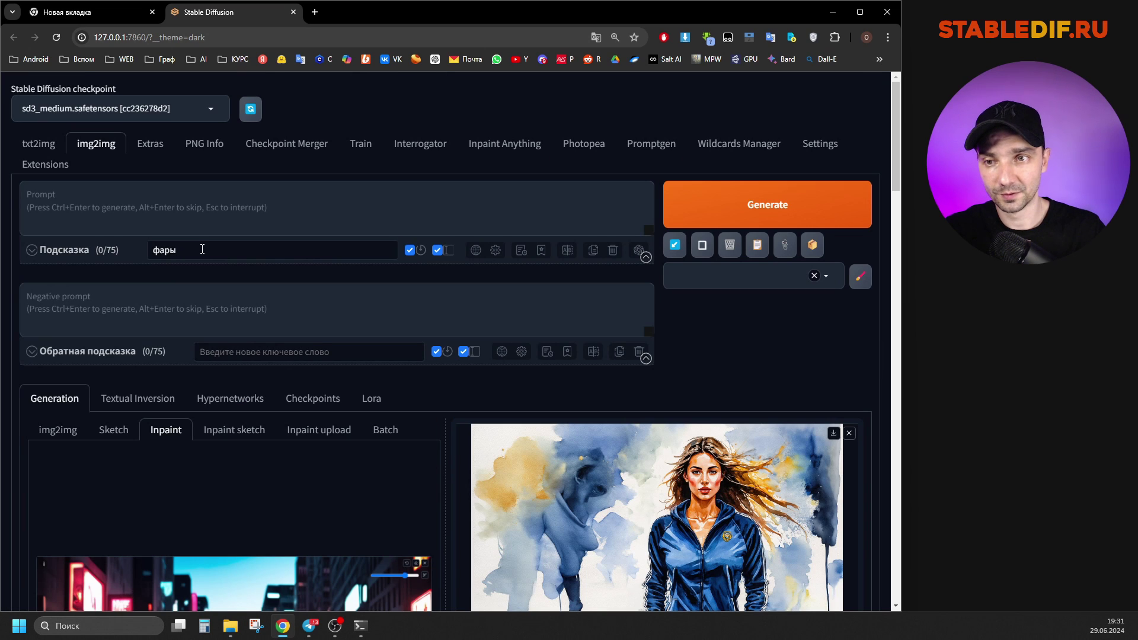
# - Add the keyword "фары" to the prompt and set inpainting to fill masked content, Only masked area and denoising strength 0.75
pyautogui.press('Return')
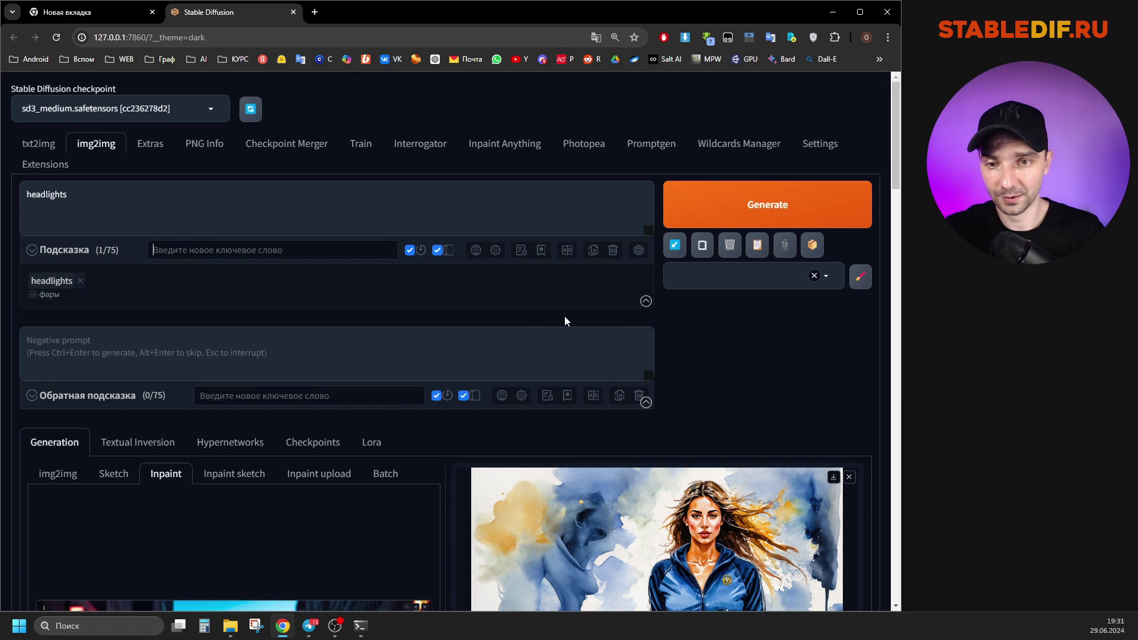
pyautogui.scroll(-5, 564, 315)
pyautogui.click(52, 367)
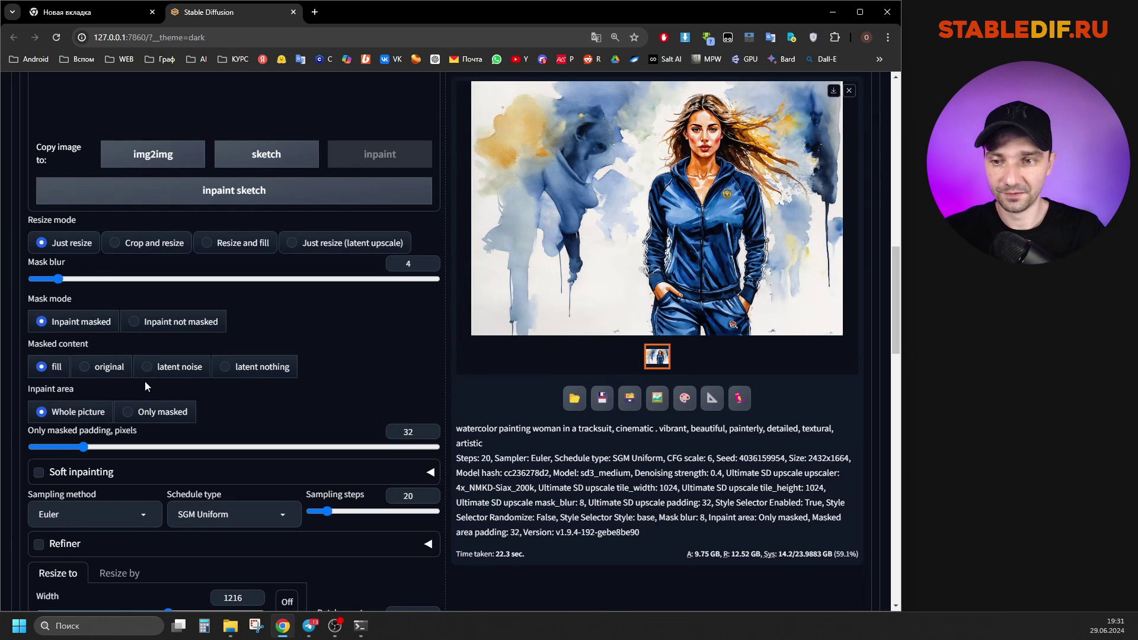
pyautogui.click(161, 415)
pyautogui.scroll(-5, 317, 344)
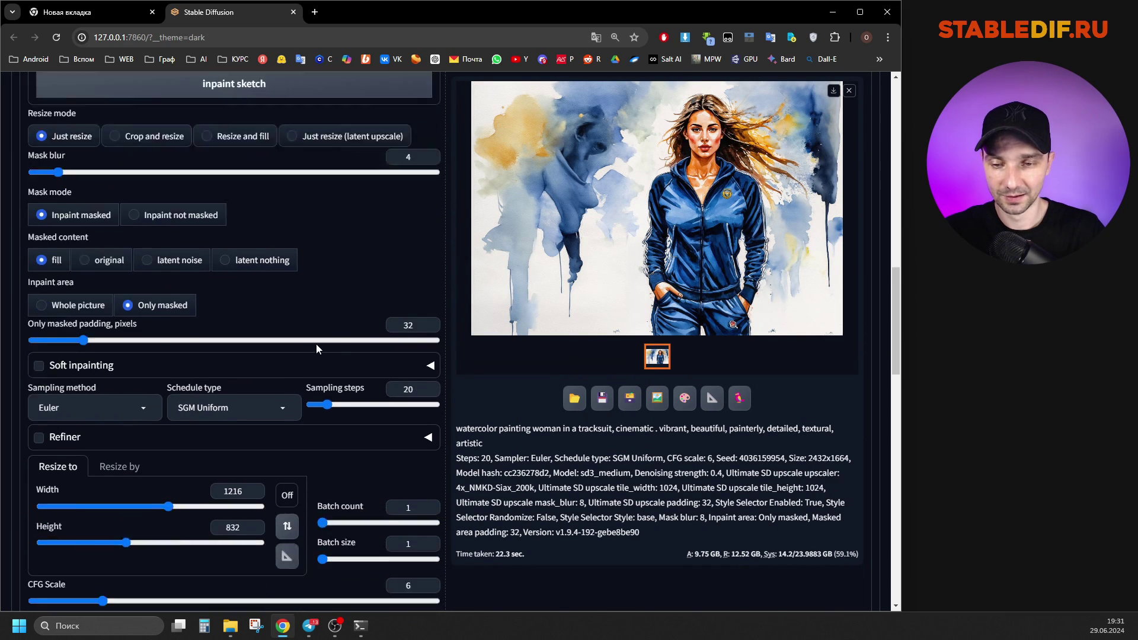
pyautogui.click(286, 366)
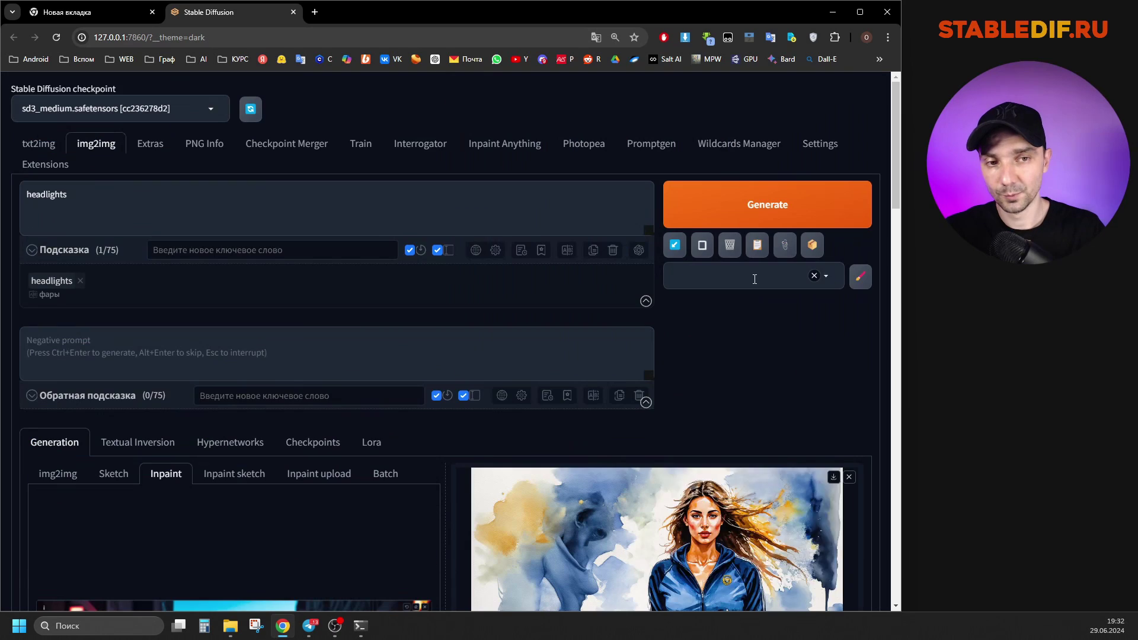
# - Select the Negative Xr style, generate the inpainted car image and review the result against the headlights prompt
pyautogui.click(747, 276)
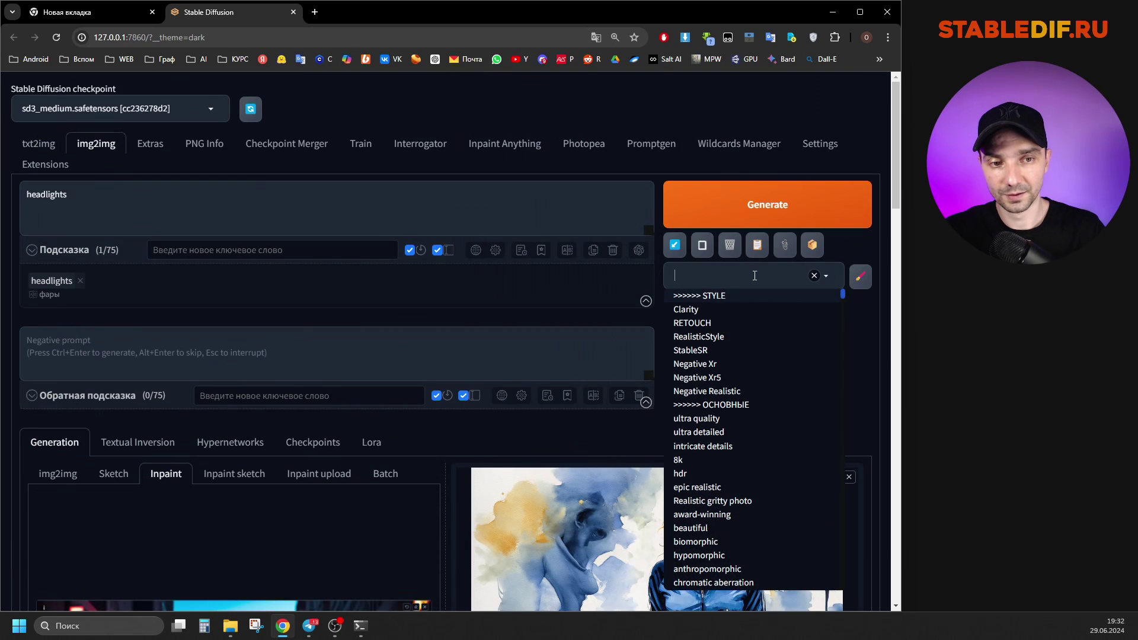
pyautogui.click(703, 365)
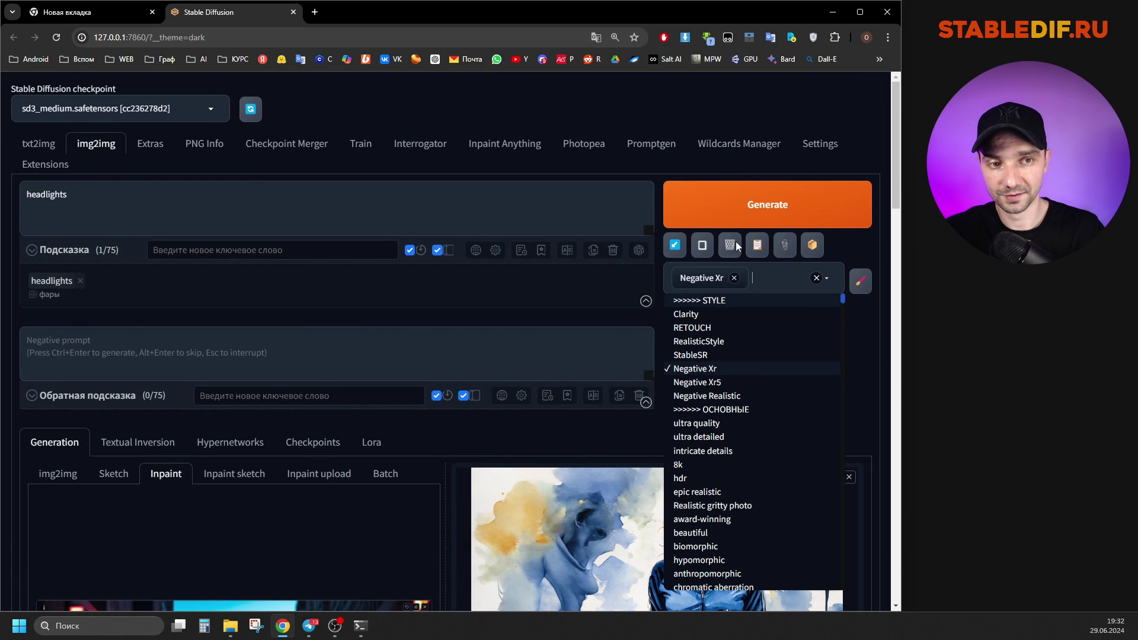
pyautogui.click(741, 213)
pyautogui.scroll(-5, 792, 346)
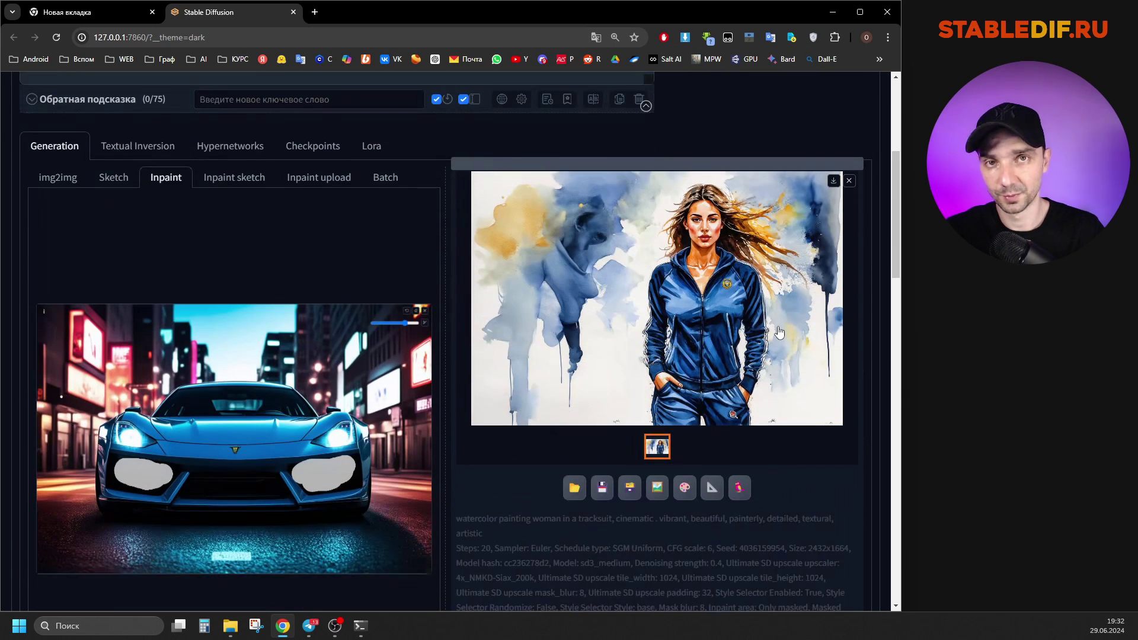
pyautogui.scroll(-5, 779, 332)
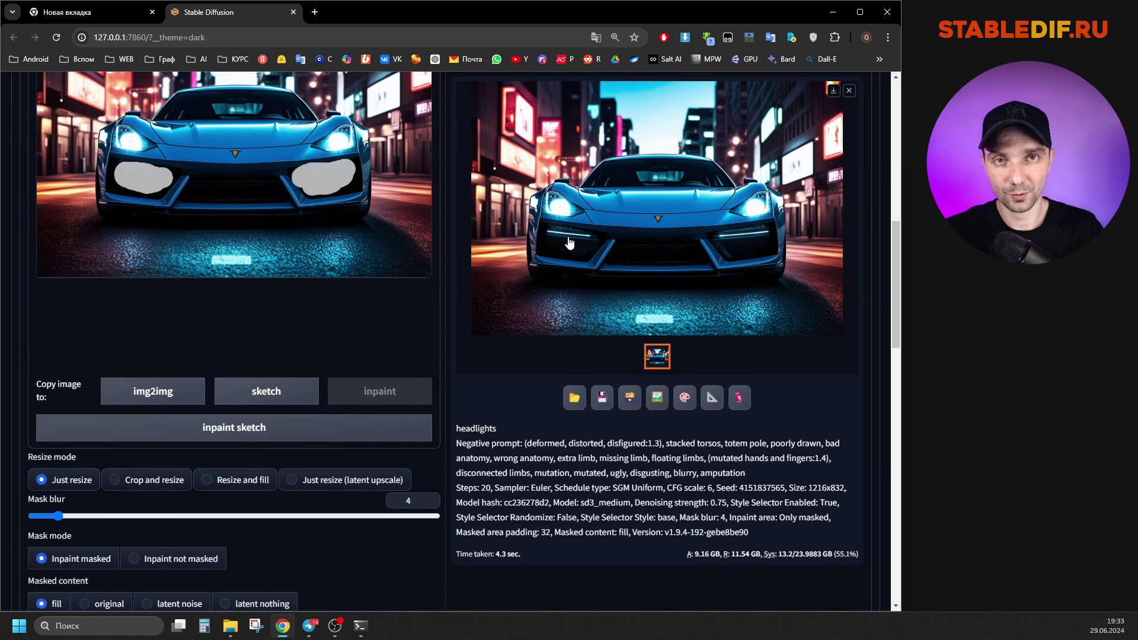
pyautogui.scroll(10, 568, 243)
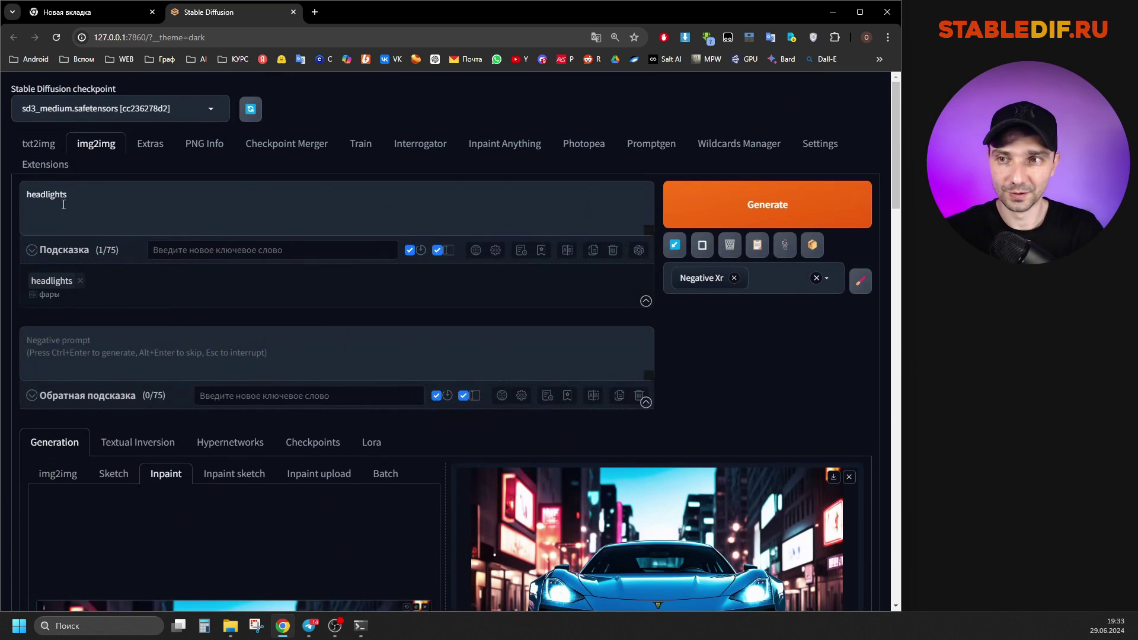
pyautogui.moveTo(67, 196); pyautogui.dragTo(27, 194)
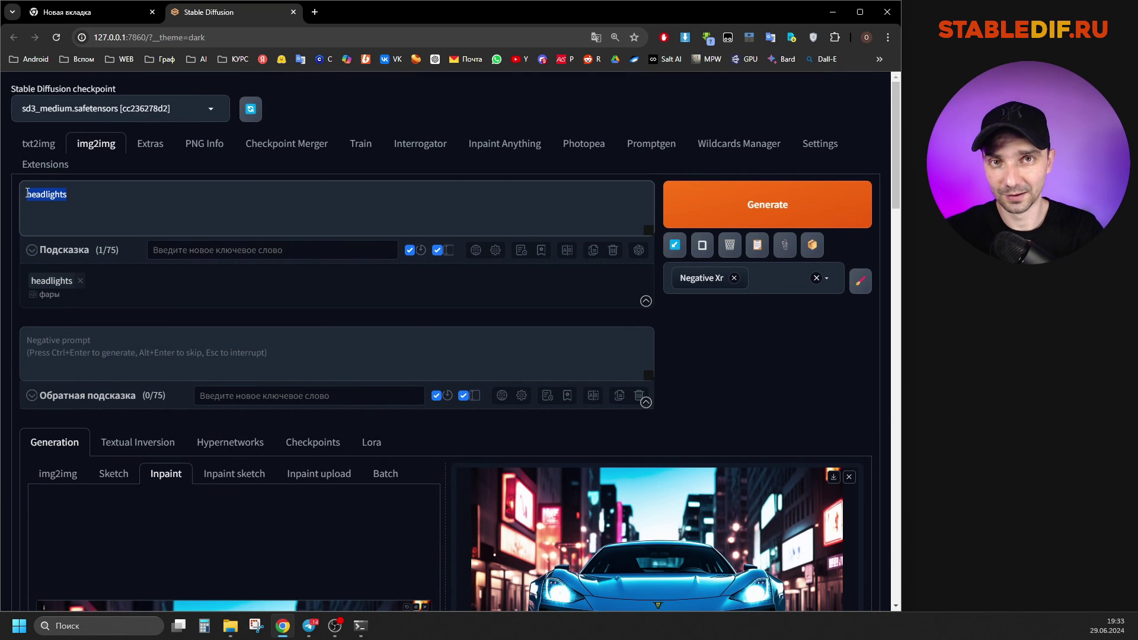